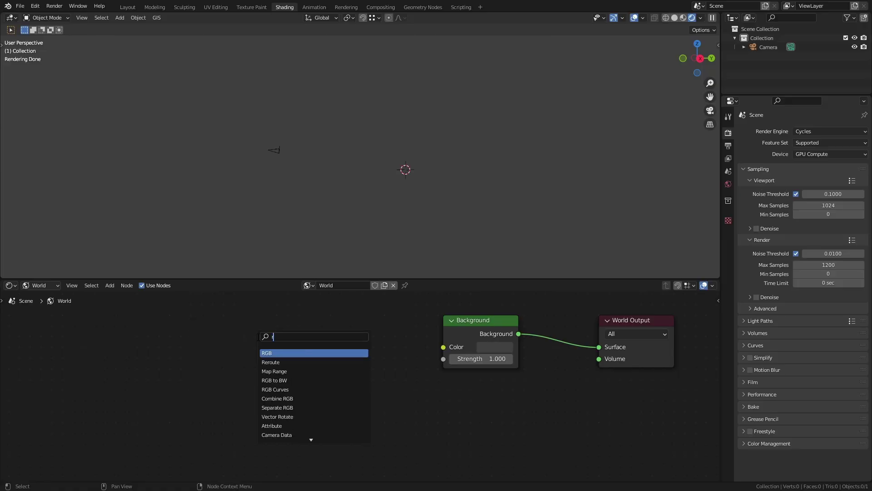
- Add a ColorRamp node to the world shader and connect its Color output to the Background color
text(mp)
key(Return)
click(254, 335)
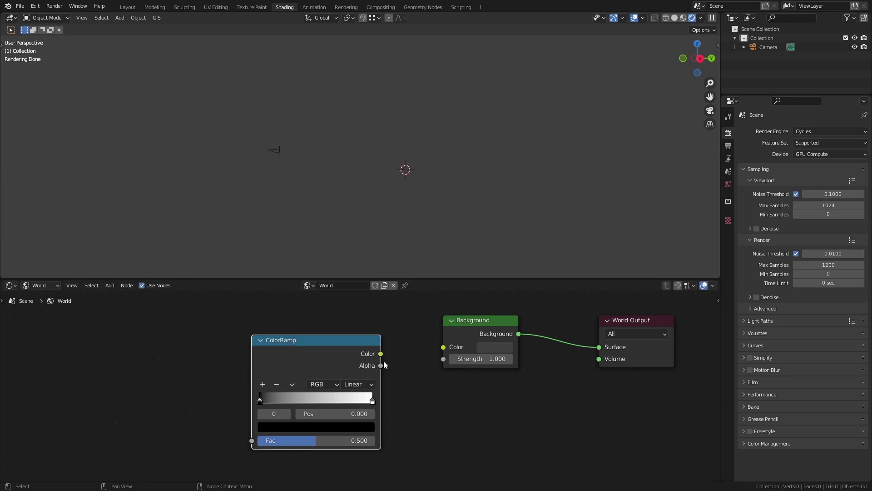
drag(380, 354, 456, 350)
- Add a Noise Texture node before the ColorRamp and feed its Fac output into the ramp's Fac input
key(shift+a)
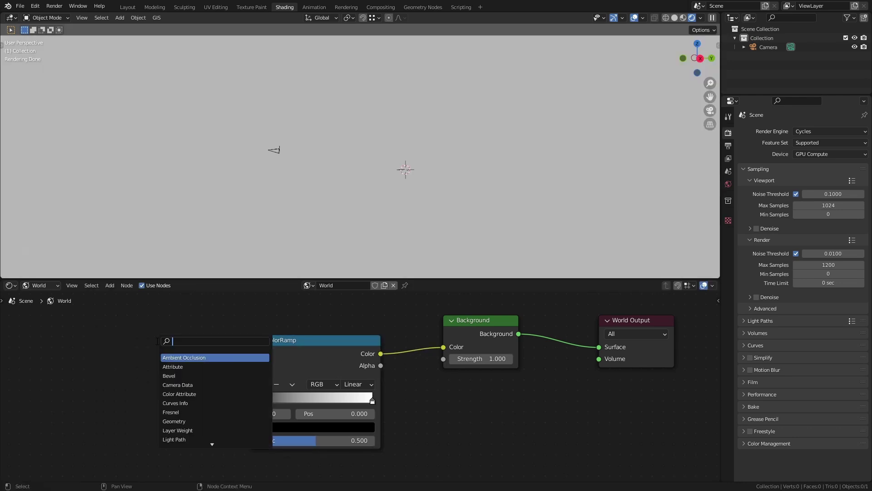
key(Down)
key(Return)
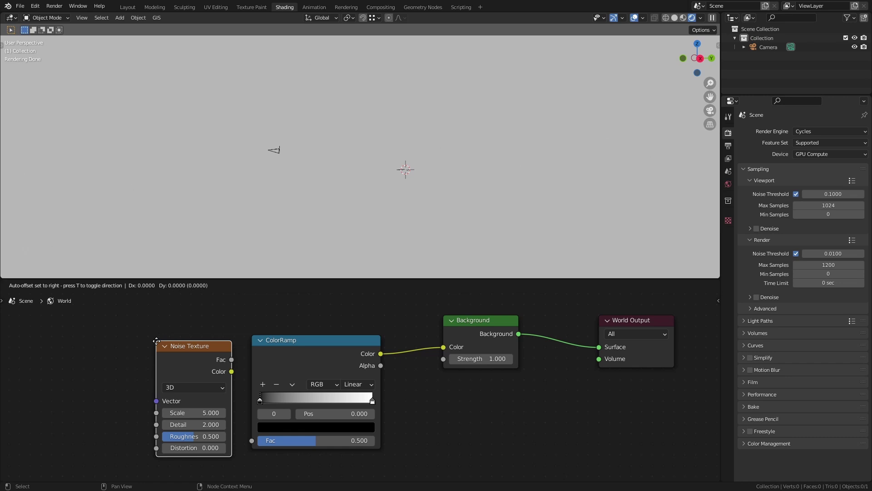
click(178, 356)
drag(231, 443, 259, 438)
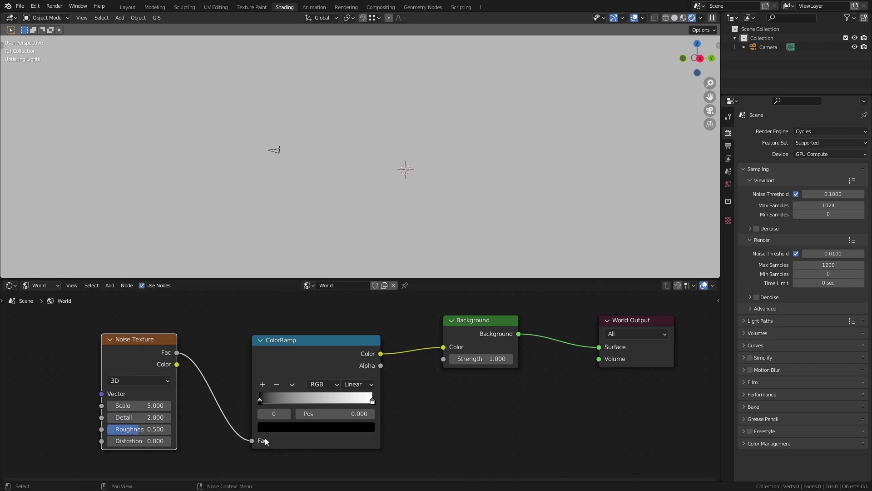
- Set the ColorRamp interpolation to Constant and move the white stop to about 0.62
click(363, 384)
click(381, 441)
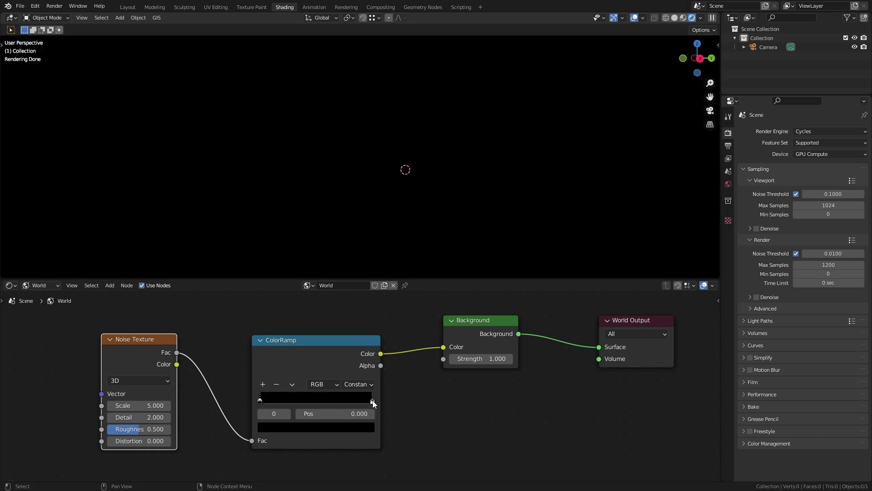
drag(373, 401, 330, 402)
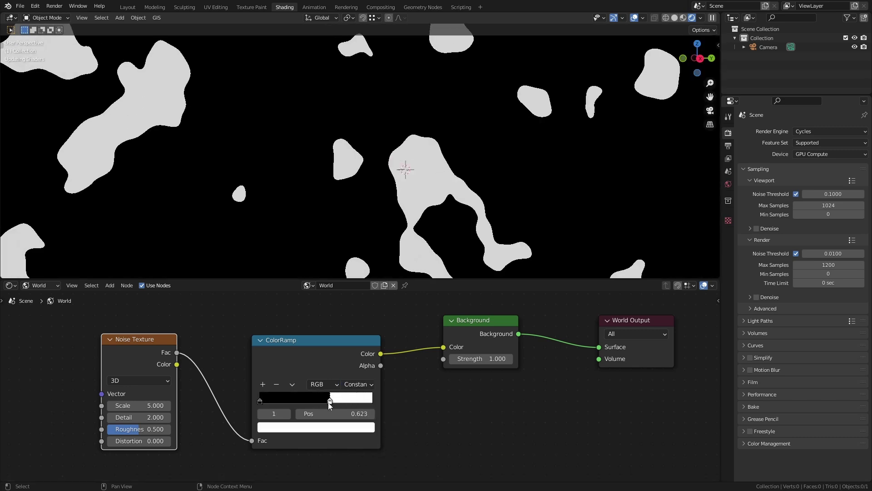
- Set the Noise Texture's roughness to 1 and scale to 500, and fine-tune the white ramp stop for sparser stars
drag(136, 429, 175, 428)
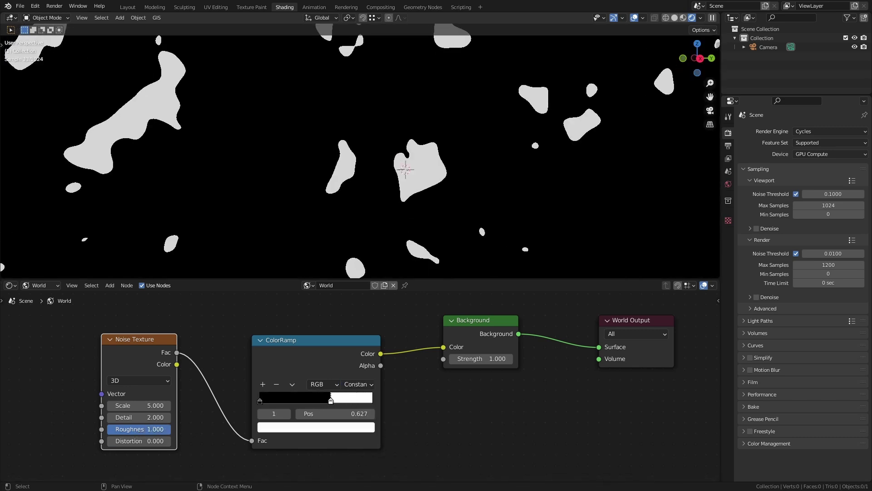
middle_drag(363, 232, 239, 276)
double_click(161, 406)
text(500)
key(Return)
middle_drag(352, 241, 423, 237)
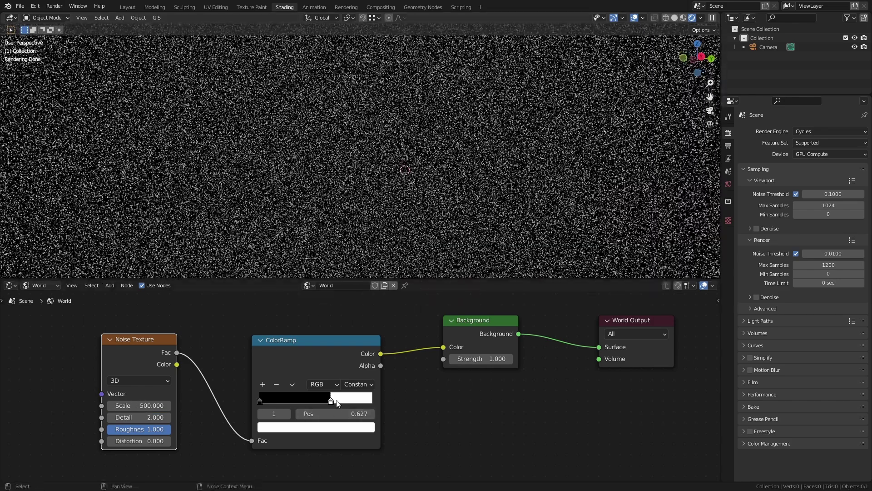
mouse_move(338, 403)
mouse_down()
mouse_move(291, 408)
mouse_move(345, 411)
mouse_up()
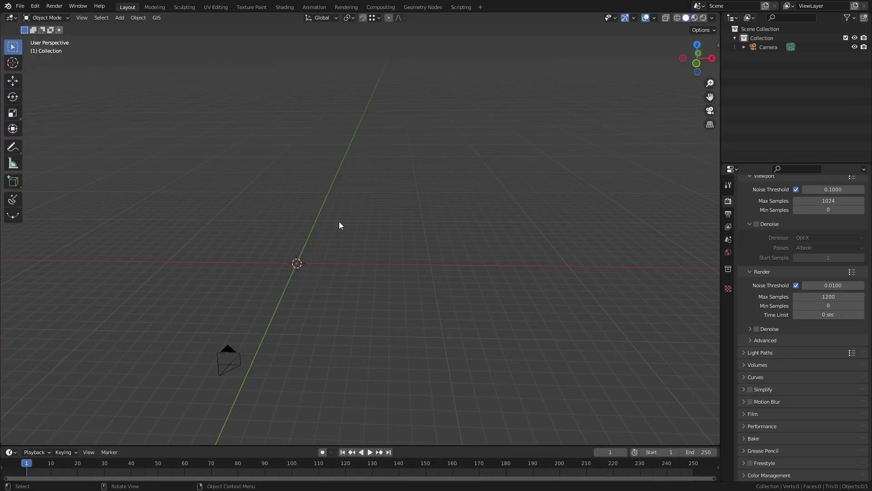
- Add a cube with a Subdivision Surface modifier at 4 viewport levels and 4 render levels
key(shift+a)
mouse_move(339, 222)
click(375, 230)
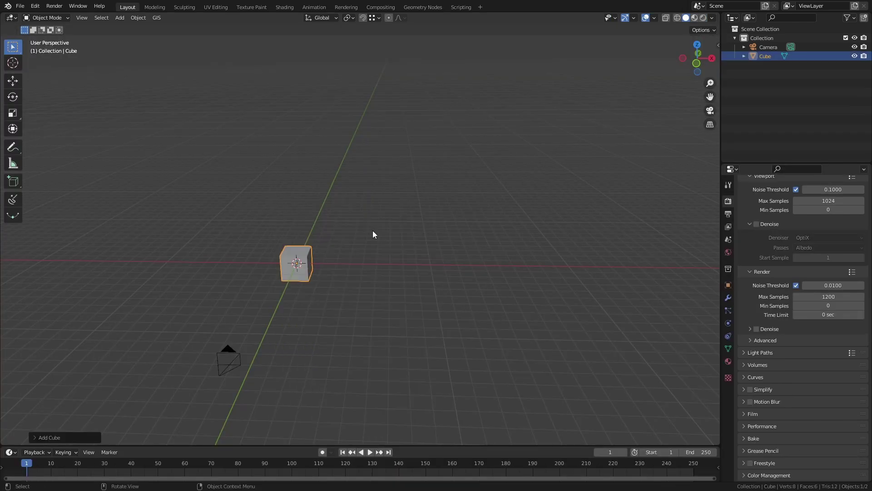
scroll(296, 255, up, 5)
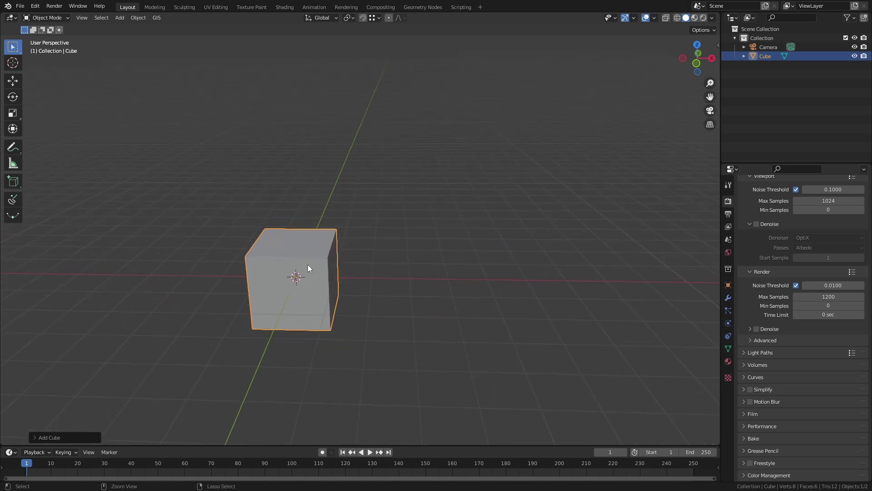
key(ctrl+5)
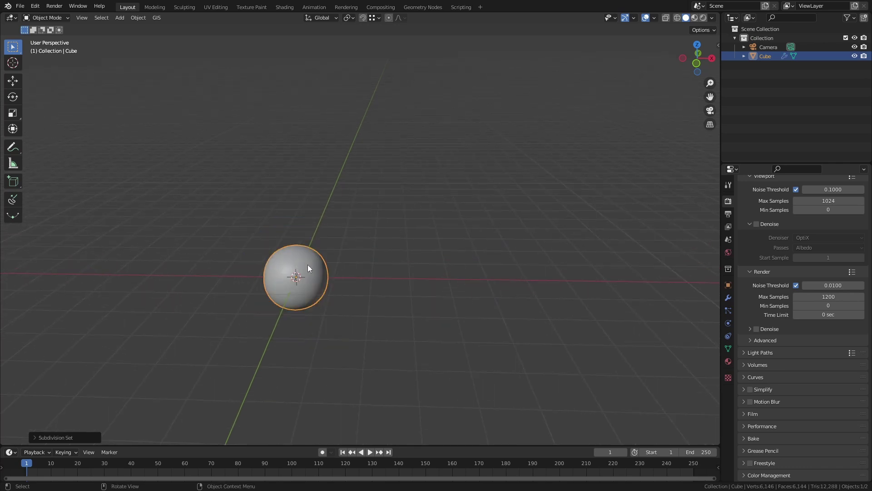
click(728, 298)
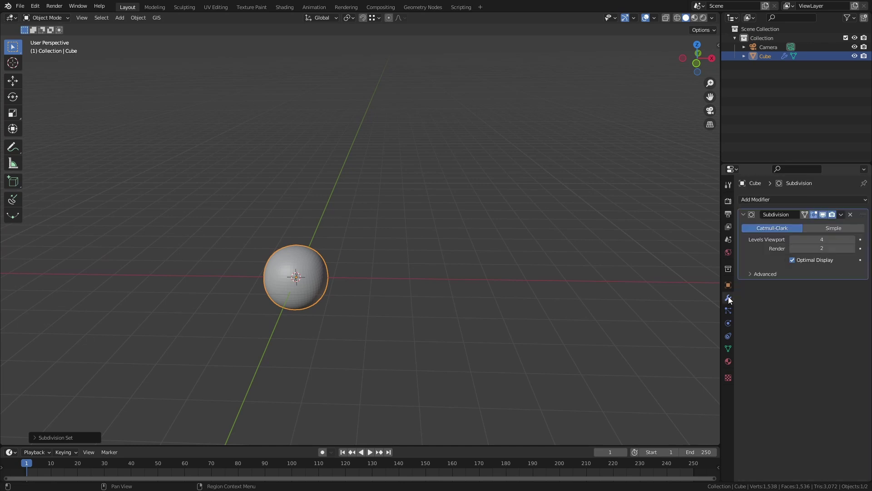
click(852, 248)
- Apply smooth shading to the subdivided cube
scroll(203, 295, up, 3)
scroll(347, 288, up, 2)
middle_drag(376, 280, 383, 260)
right_click(383, 260)
click(387, 262)
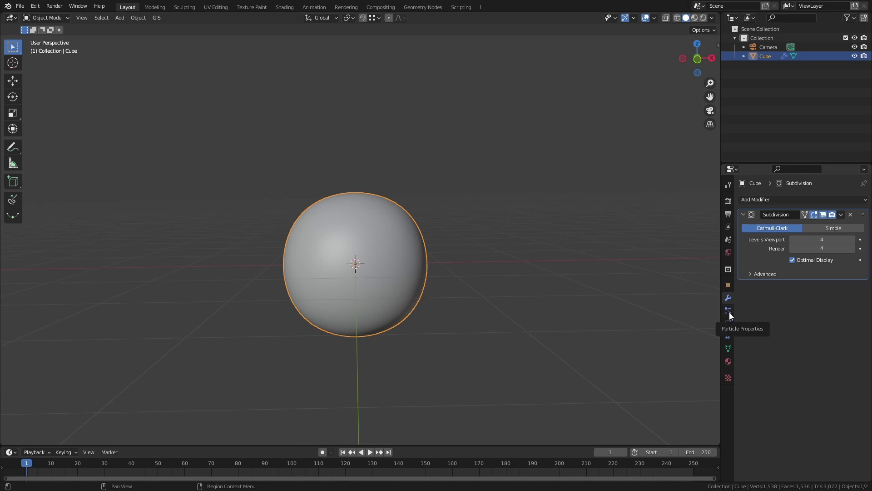
- Add a Displace modifier with a new texture to the cube and set its strength to 0.3
click(795, 200)
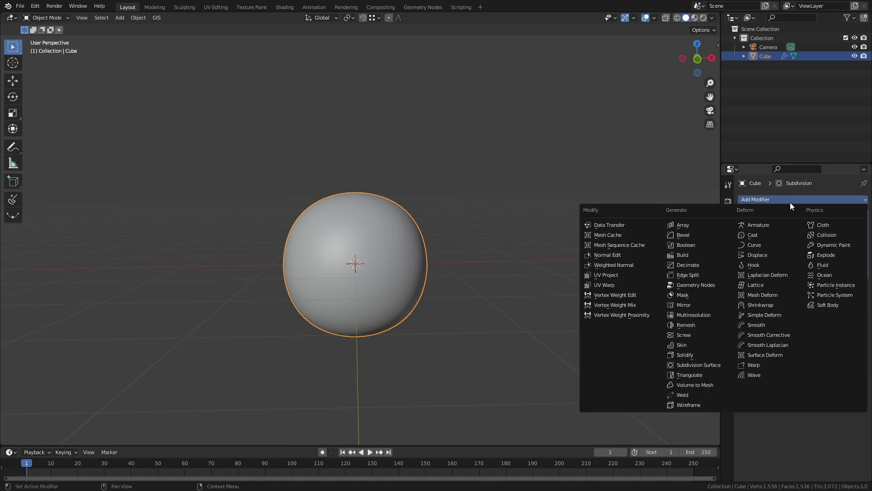
click(777, 255)
click(829, 302)
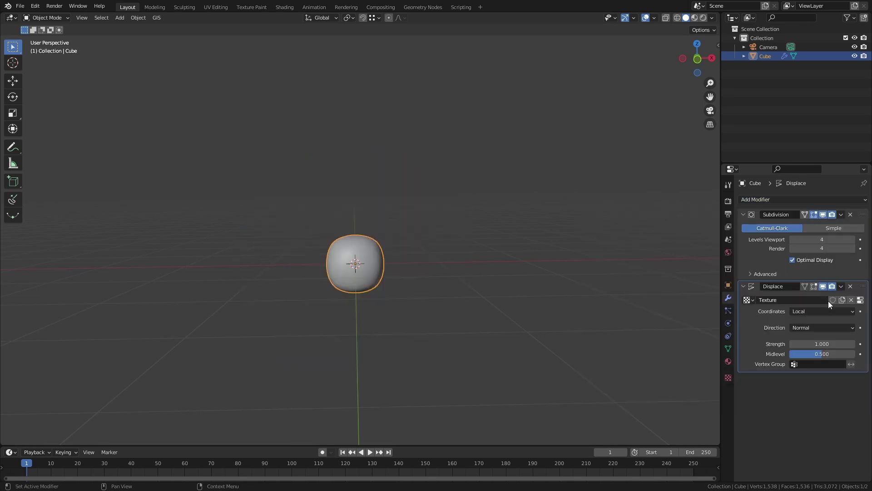
text(0.3)
key(Return)
- Rename the displacement texture to "big noise", change its type to Clouds and set its size to 0.35
click(860, 299)
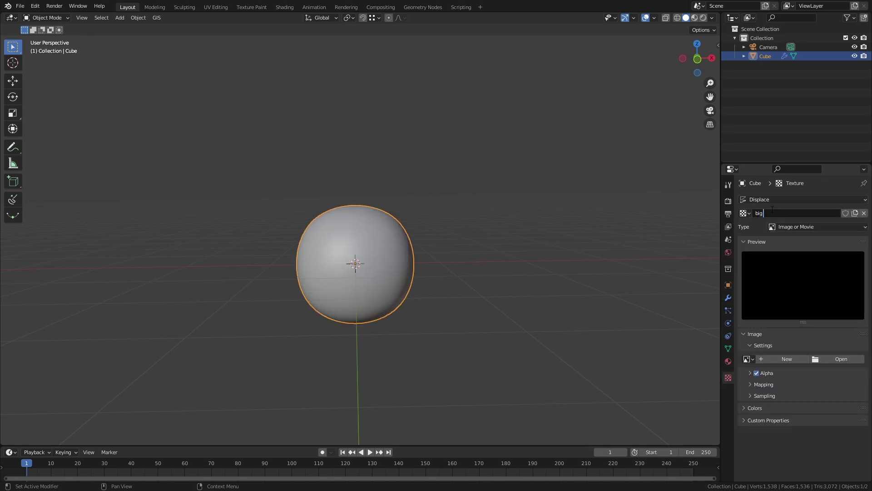
click(810, 227)
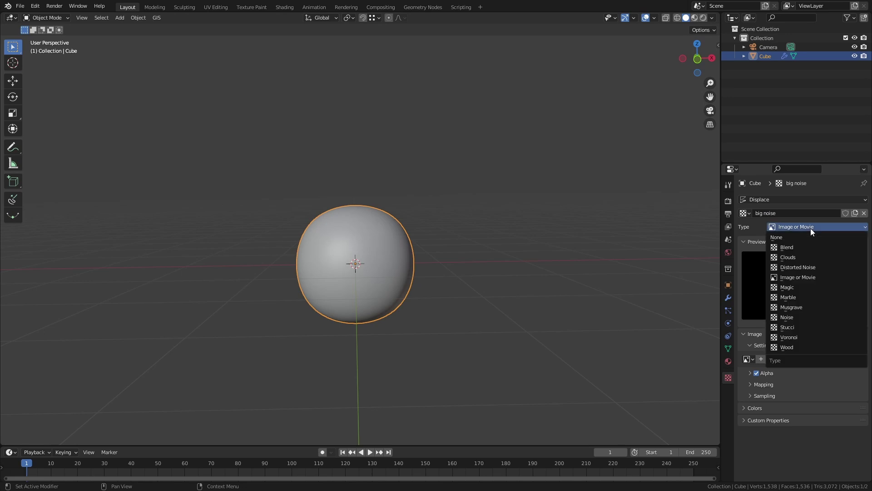
click(814, 257)
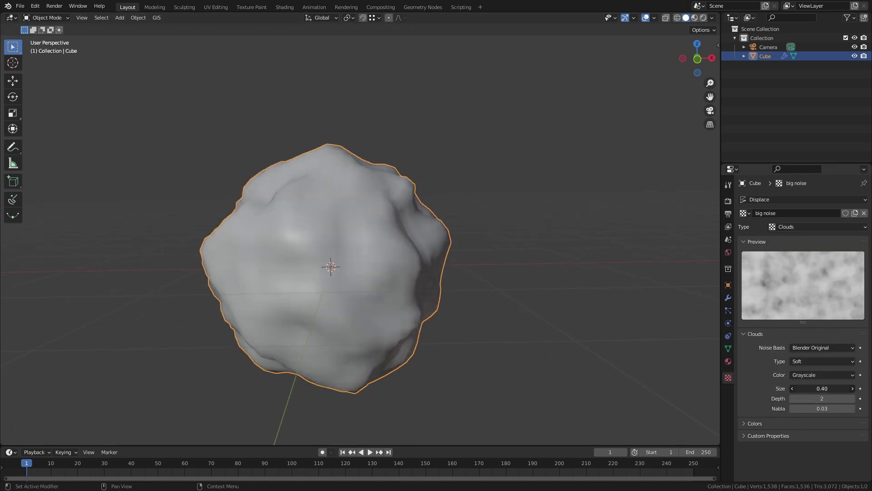
mouse_move(822, 388)
mouse_down()
mouse_move(802, 388)
mouse_move(816, 388)
mouse_up()
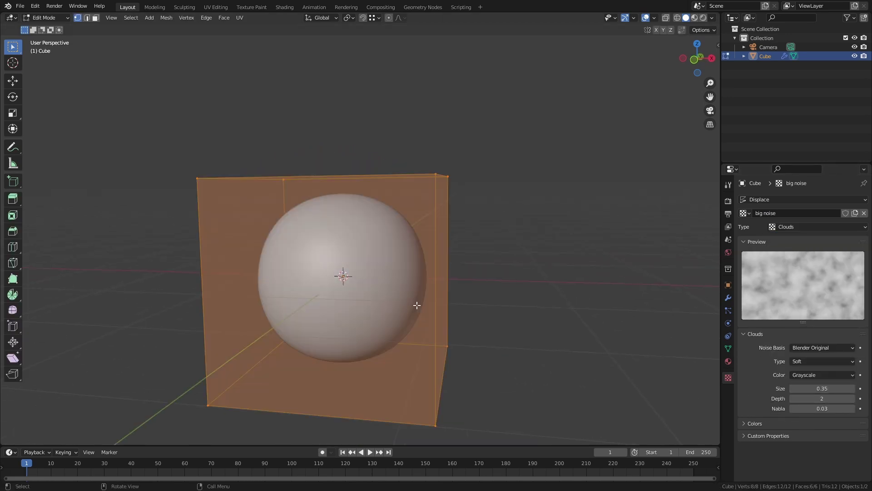
- In Edit Mode, extrude the cube's side face along X to roughly double the length, and return to Object Mode
scroll(409, 309, down, 2)
click(400, 312)
key(e)
click(576, 361)
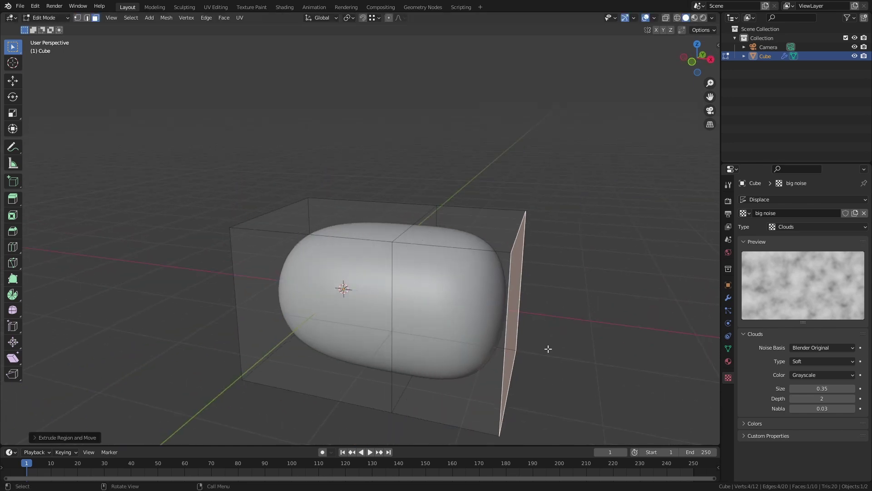
key(Tab)
middle_drag(490, 338, 404, 301)
scroll(404, 300, up, 1)
- Add a second Subdivision Surface modifier with 2 levels below the Displace modifier
click(727, 298)
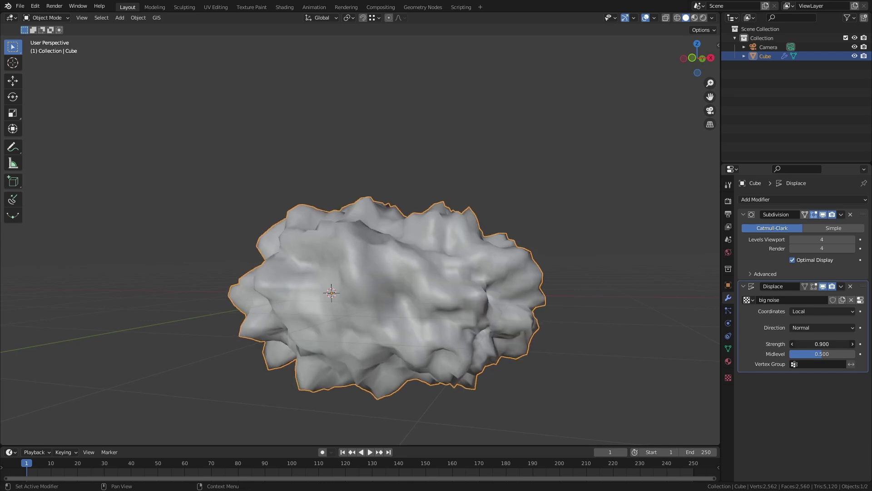
click(781, 199)
click(712, 365)
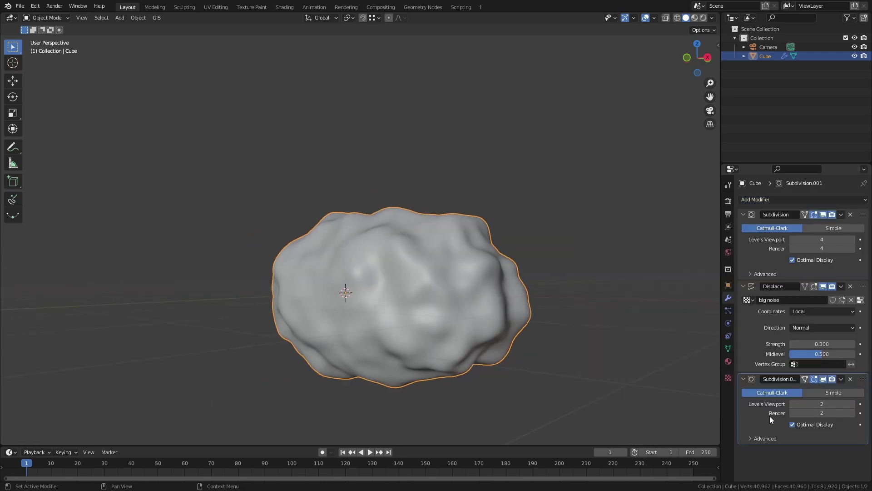
- Add a second Displace modifier using a separate copy of the big noise texture with size 0.40, depth 1 and nabla 0.06
click(820, 201)
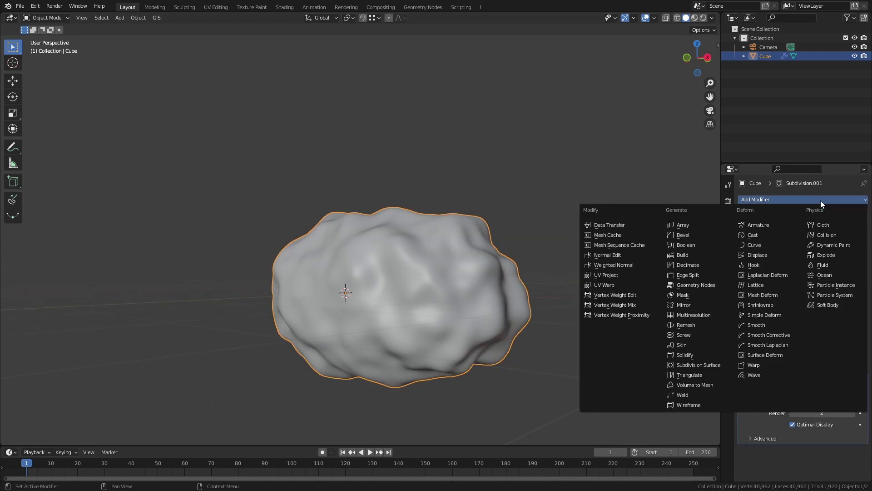
click(774, 259)
scroll(803, 351, down, 3)
click(830, 409)
click(860, 408)
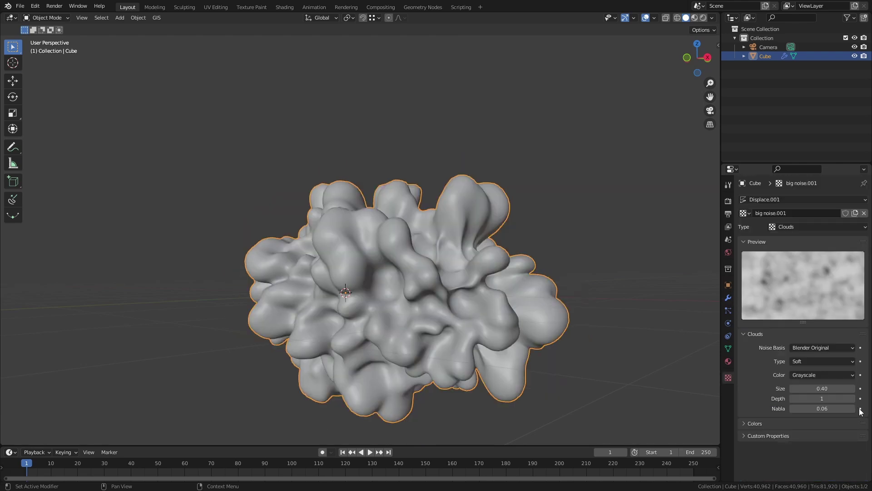
- Try Cell Noise and Voronoi Crackle as the copied texture's noise basis, and change its type to Distorted Noise
click(822, 348)
click(815, 448)
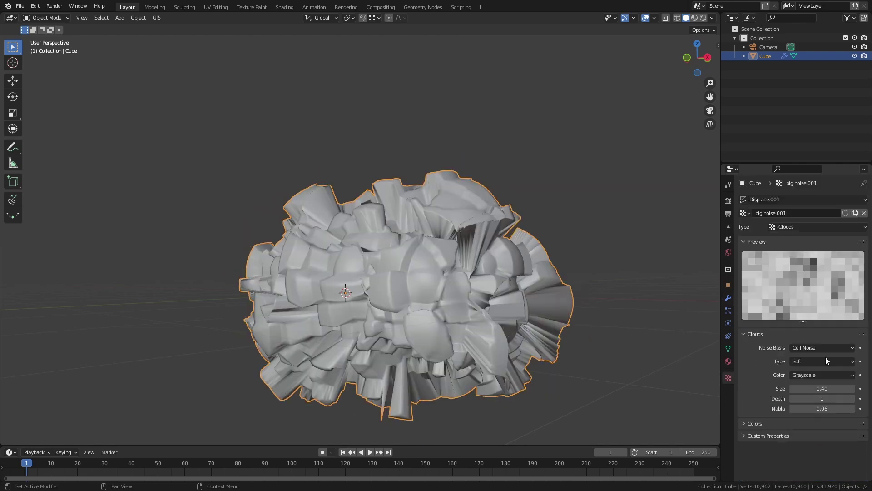
click(820, 347)
click(824, 438)
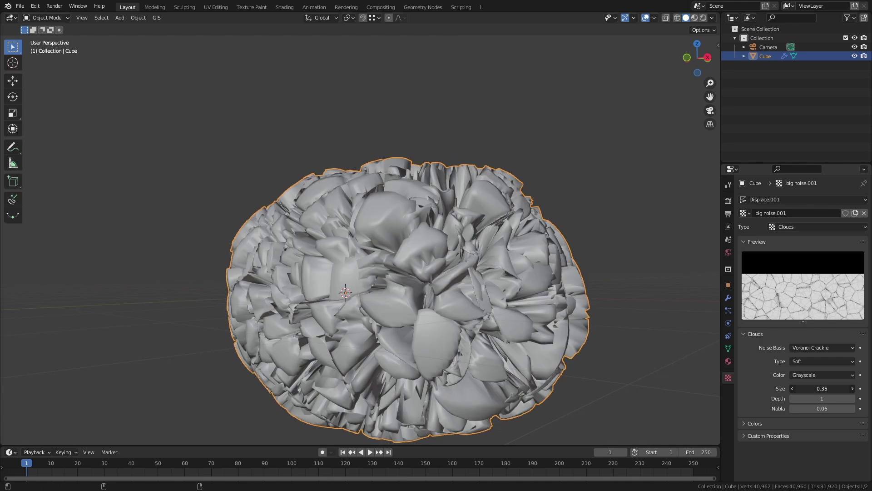
click(797, 226)
click(811, 297)
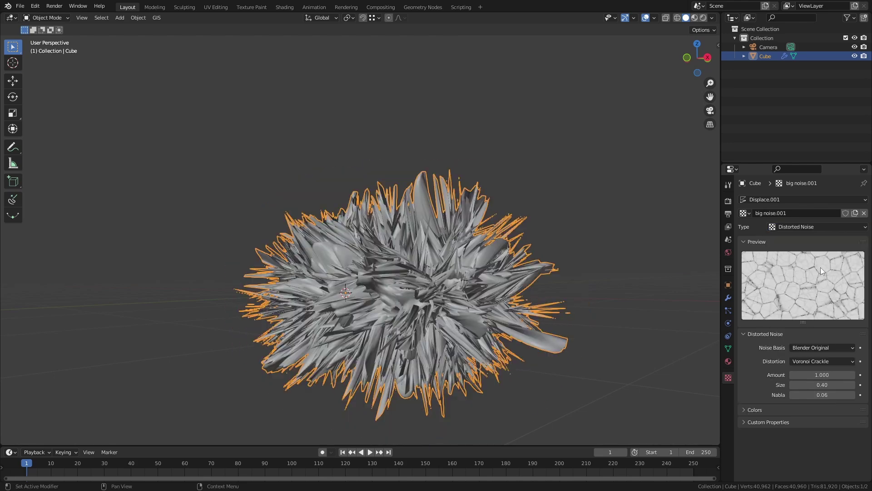
- Reduce the second Displace modifier's strength to 0.03 and check the surface from another angle
click(728, 298)
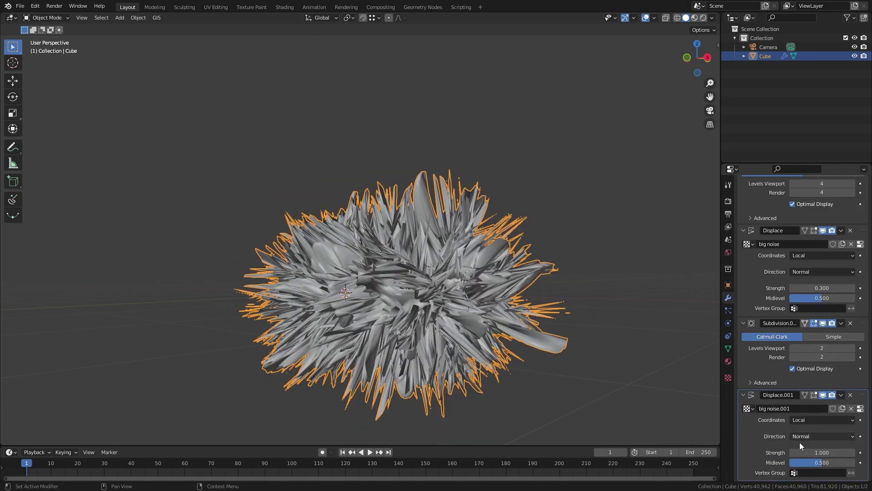
text(.1)
key(Return)
scroll(489, 299, up, 3)
mouse_move(491, 295)
middle_down()
mouse_move(484, 310)
mouse_move(486, 287)
middle_up()
mouse_move(823, 452)
mouse_down()
mouse_move(799, 452)
mouse_move(825, 452)
mouse_up()
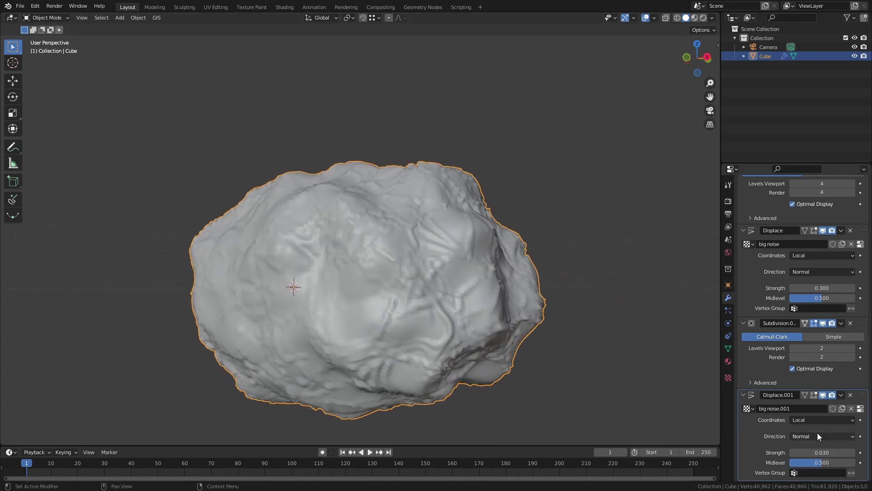
middle_drag(473, 316, 509, 314)
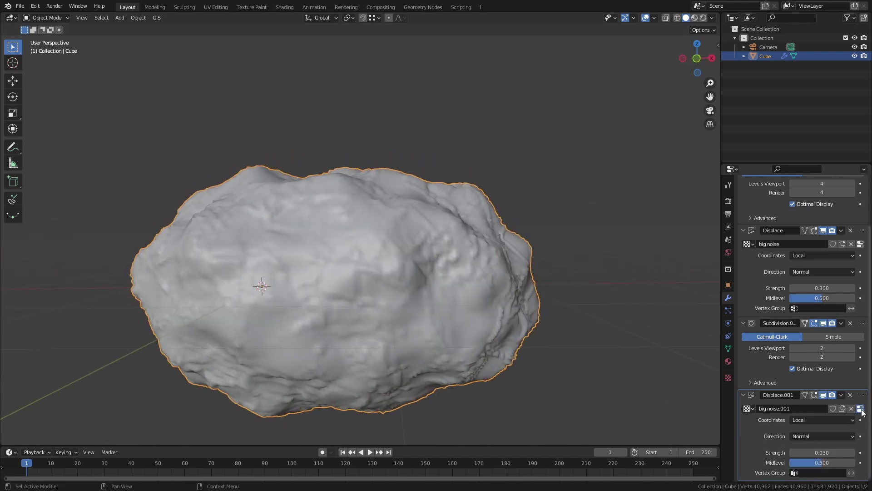
- Try other Distortion options for the second displacement's Distorted Noise texture and adjust its settings
click(860, 408)
click(823, 361)
click(829, 376)
click(823, 362)
click(835, 376)
mouse_move(834, 375)
mouse_down()
mouse_move(863, 375)
mouse_move(841, 375)
mouse_move(852, 376)
mouse_move(835, 385)
mouse_move(845, 385)
mouse_up()
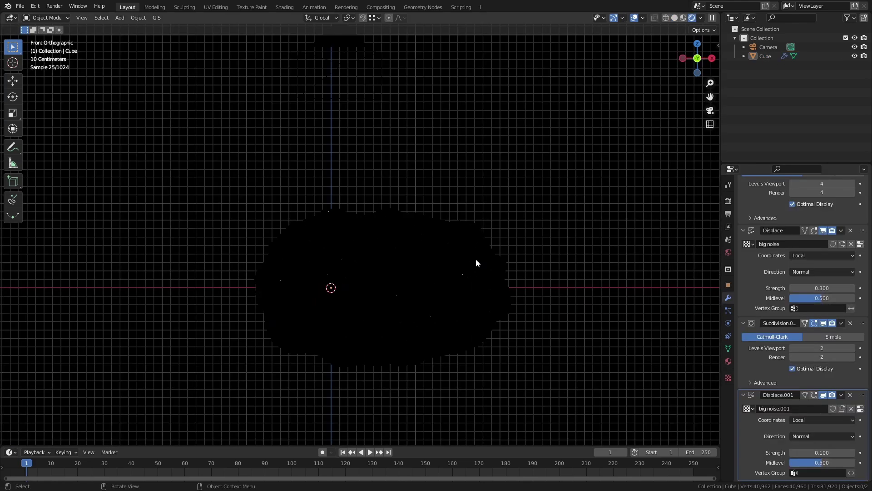
- Add a Sun light and move it beside and above the asteroid, to about X 4.56 m and Z 2.31 m
shift+middle_drag(476, 258, 353, 262)
scroll(353, 262, down, 4)
key(shift+a)
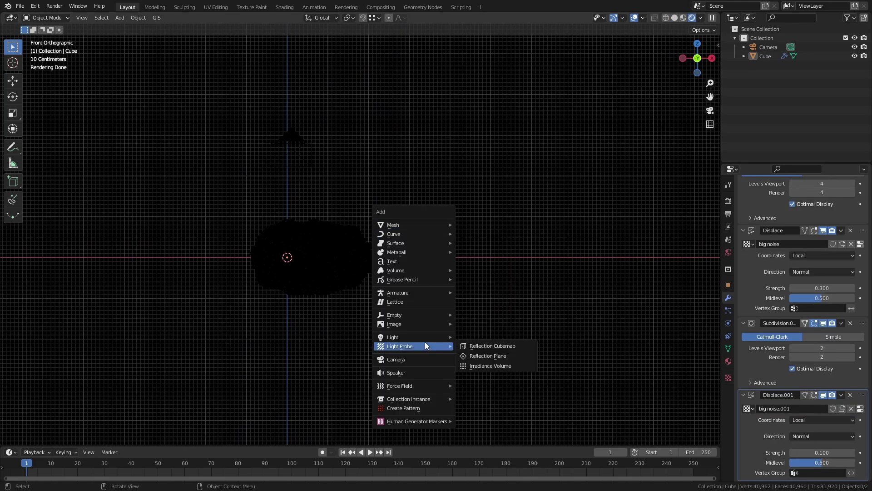
mouse_move(425, 337)
click(492, 346)
key(g)
click(583, 222)
- Rotate the sun light about 17.7° around the Y axis
key(r)
click(427, 228)
middle_drag(427, 227, 415, 242)
key(r)
key(z)
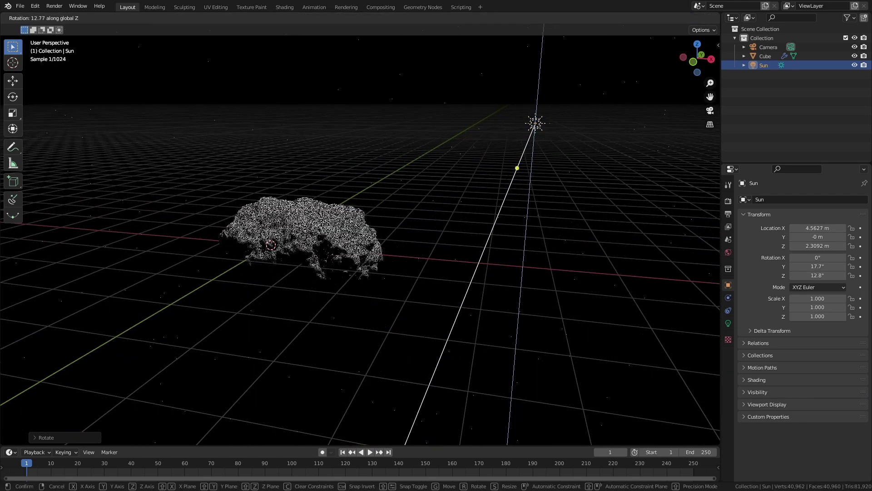
key(Escape)
- Move the sun above the asteroid, to about X -0.84 m and Z 3.42 m, and tilt it to about -23.3° in Y
middle_drag(378, 285, 399, 268)
key(g)
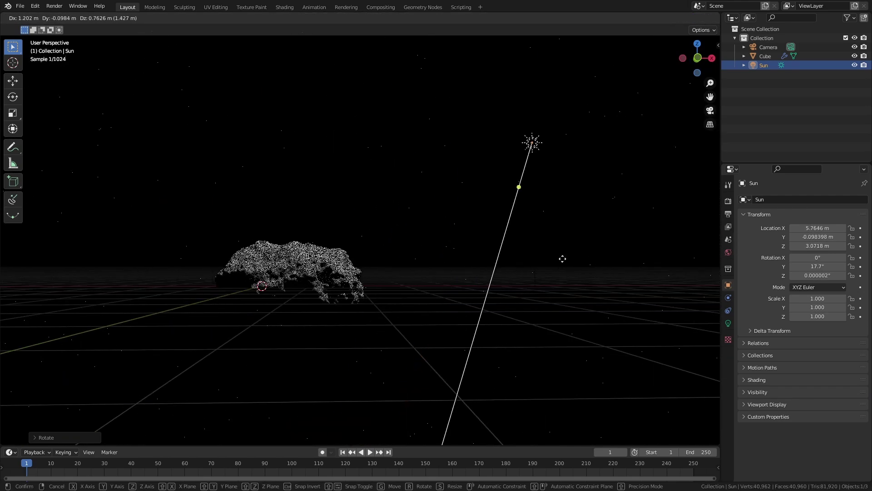
click(250, 241)
key(r)
click(1, 196)
middle_drag(336, 254, 299, 263)
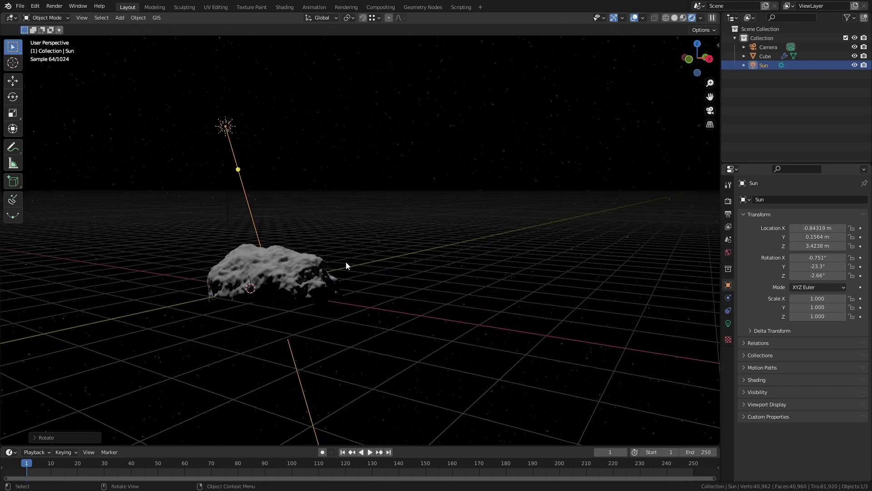
- Move the sun to about X 1.09 m, Y 1.60 m, Z 4.55 m and rotate it around Z to about -18.8°
scroll(246, 266, up, 2)
key(g)
click(391, 200)
key(r)
key(z)
click(424, 217)
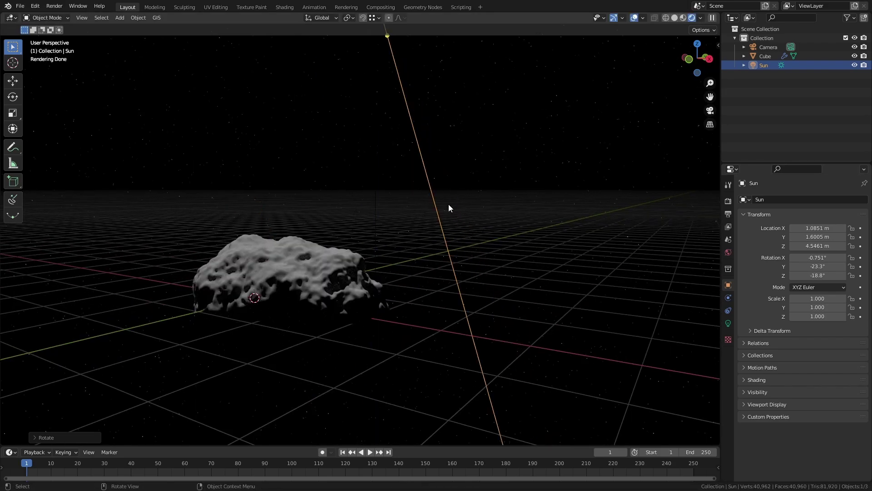
middle_drag(424, 217, 450, 204)
- Select the asteroid, inspect its surface up close and add a Smooth modifier
click(309, 268)
scroll(313, 268, up, 4)
middle_drag(305, 269, 470, 271)
scroll(353, 257, down, 1)
right_click(353, 258)
click(353, 258)
click(795, 200)
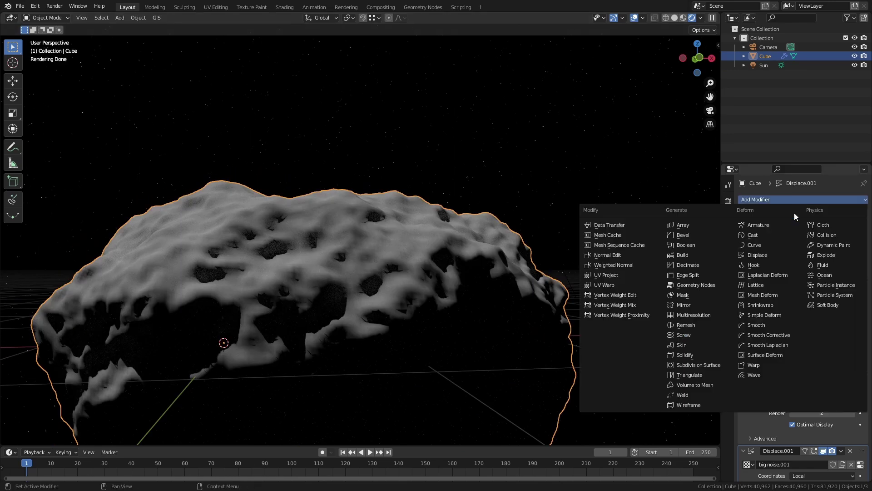
click(764, 325)
scroll(406, 296, down, 4)
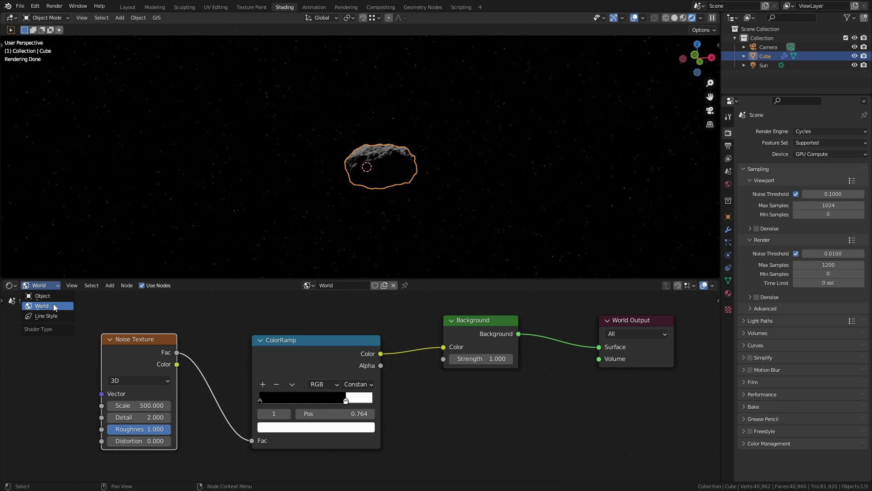
- Switch the shader editor from the world to the object and create a new material for the asteroid
click(42, 295)
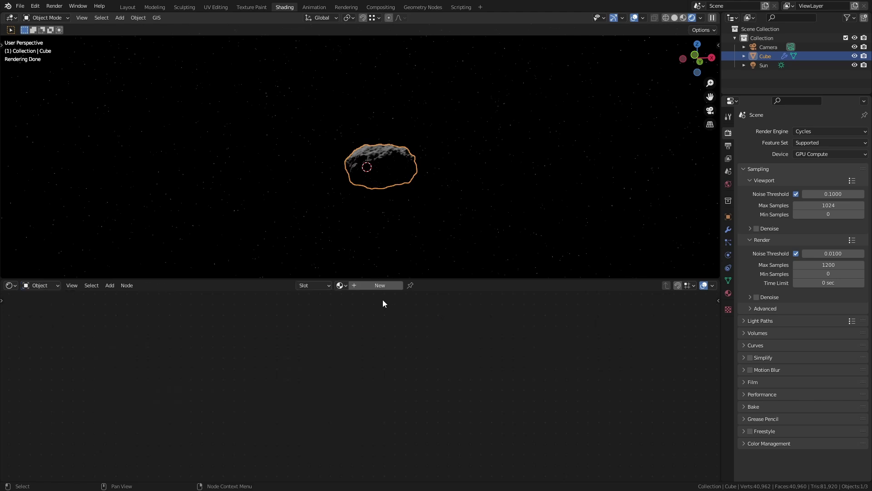
click(376, 286)
scroll(386, 151, up, 5)
middle_drag(392, 147, 409, 163)
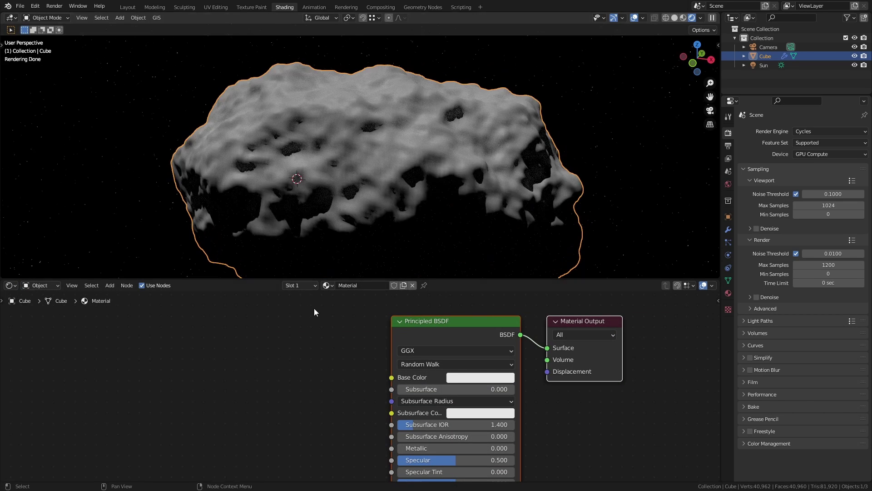
middle_drag(308, 321, 386, 312)
- Run Principled Texture Setup on the Principled BSDF with the four cliff_a texture maps from the Rock folder
click(505, 327)
scroll(505, 327, down, 4)
key(ctrl+shift+t)
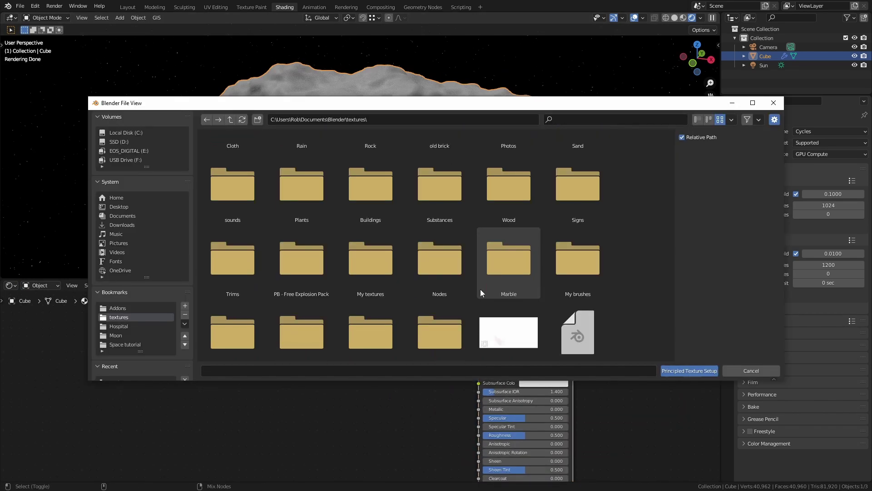
scroll(481, 289, down, 2)
scroll(480, 288, up, 3)
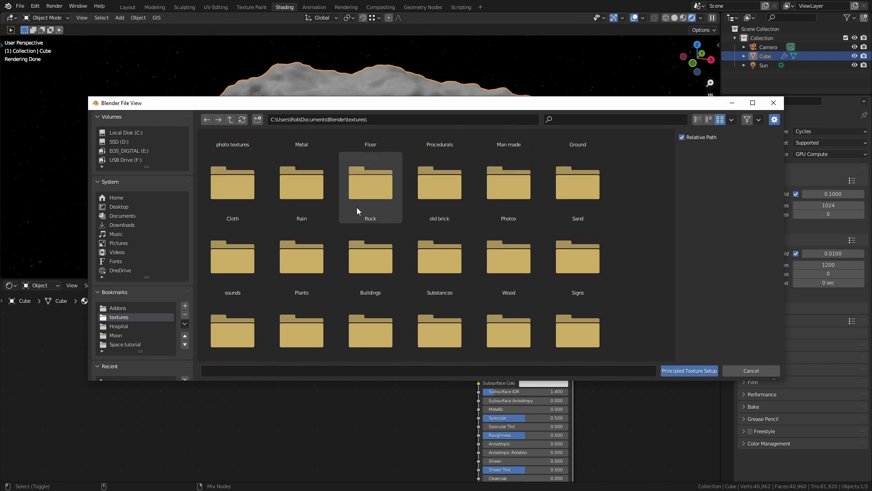
double_click(359, 186)
click(573, 119)
text(cliff_a)
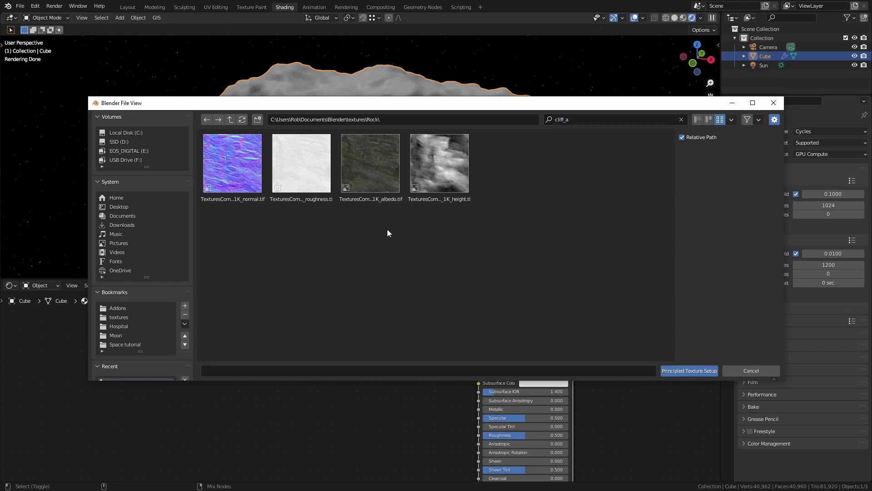
drag(337, 202, 209, 136)
click(689, 370)
middle_drag(432, 329, 518, 393)
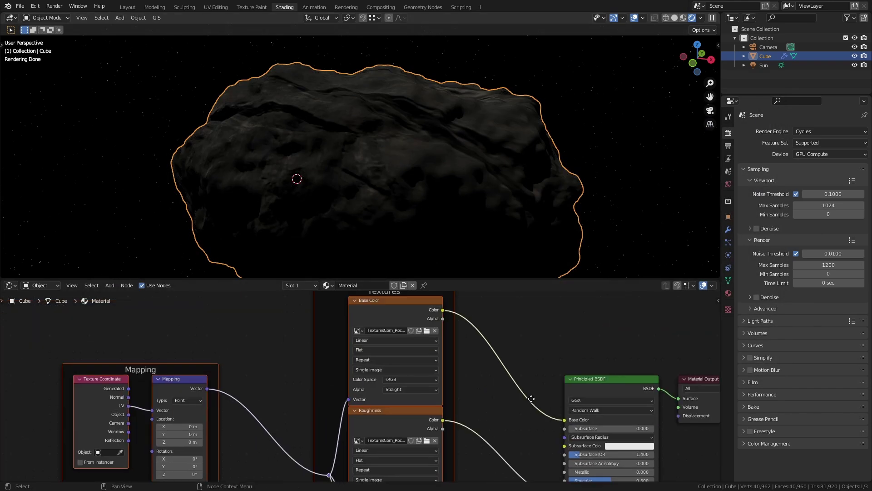
- Preview the Base Color texture on the asteroid and feed the Mapping node with Generated coordinates
ctrl+shift+click(416, 321)
middle_drag(344, 195, 367, 255)
scroll(413, 217, up, 2)
scroll(356, 194, up, 1)
middle_drag(309, 367, 427, 340)
scroll(257, 357, up, 3)
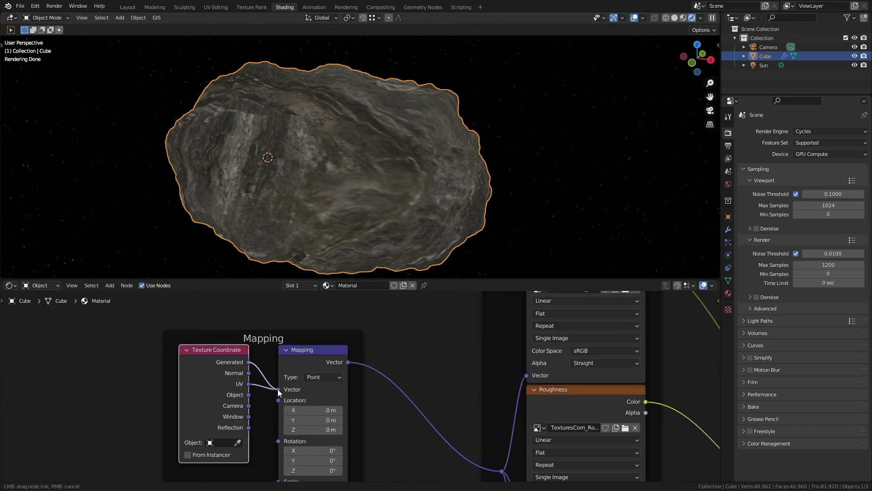
- Set the Base Color texture's projection to Box and inspect the seams on the asteroid from several angles
middle_drag(397, 380, 246, 403)
click(367, 348)
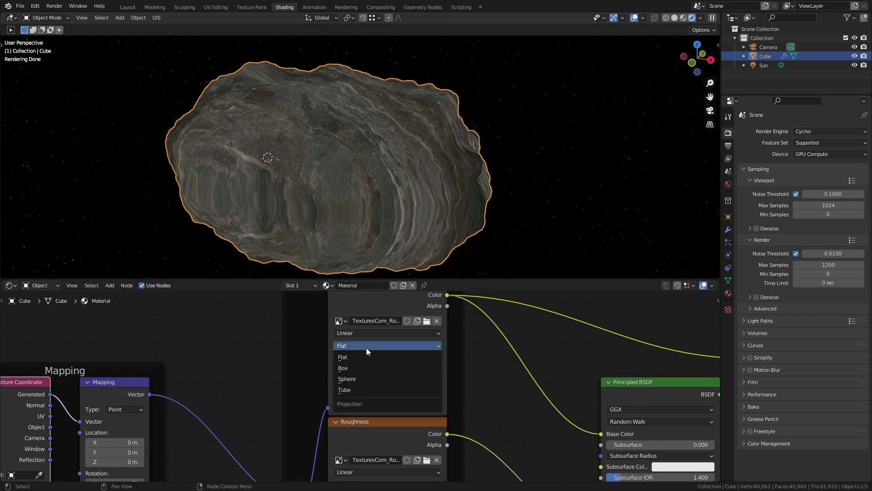
click(363, 368)
middle_drag(370, 189, 386, 177)
scroll(417, 141, up, 3)
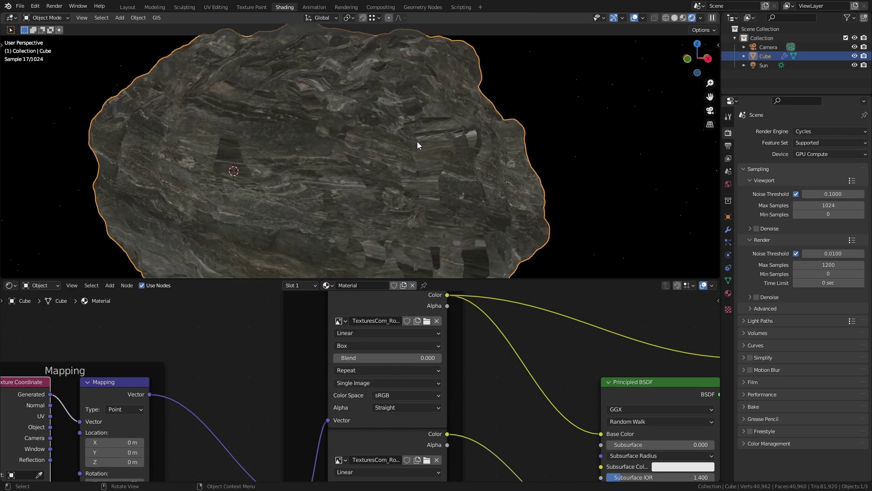
scroll(419, 148, up, 2)
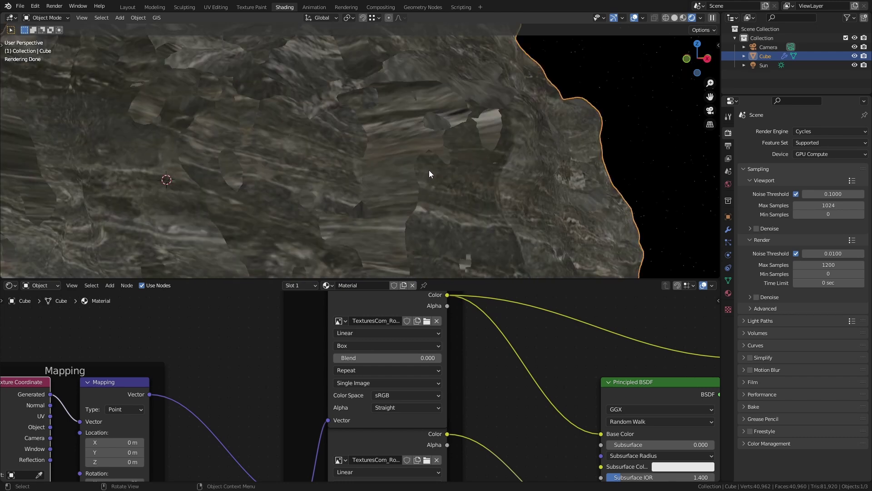
middle_drag(431, 143, 616, 161)
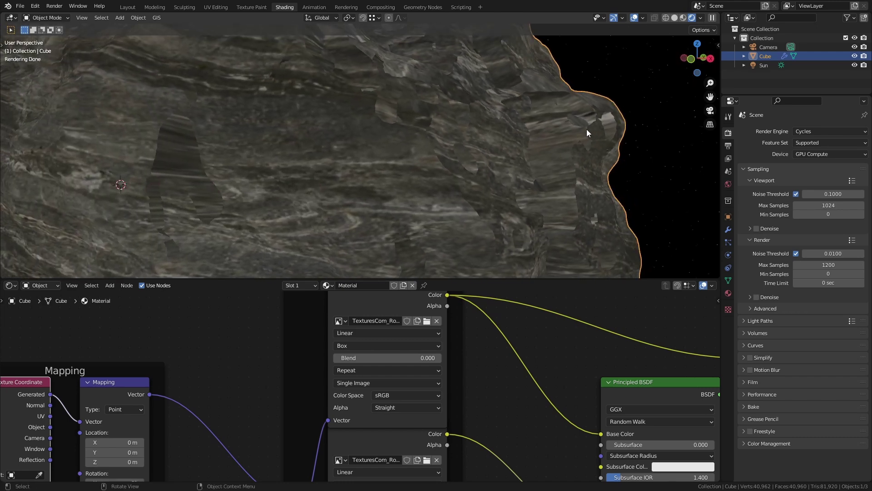
middle_drag(570, 218, 488, 128)
- Raise the Base Color texture's Box blend to soften the seams and set the Roughness texture's projection to Box
scroll(516, 140, down, 4)
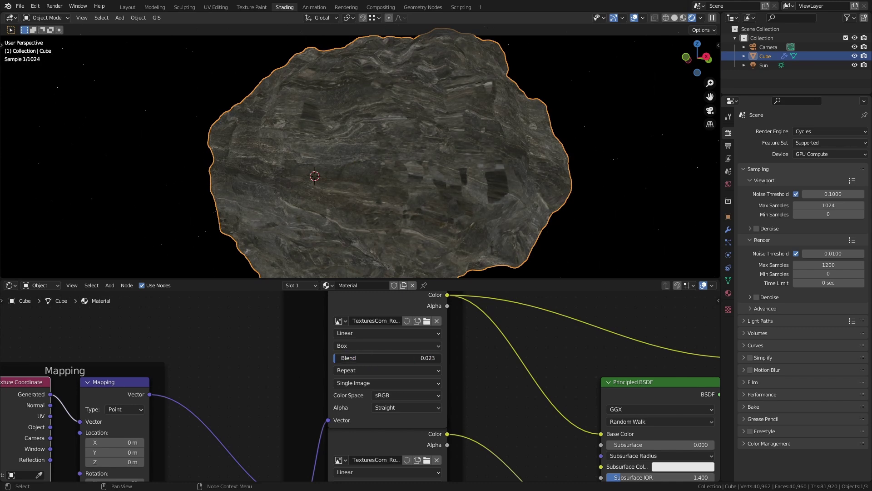
scroll(455, 321, down, 2)
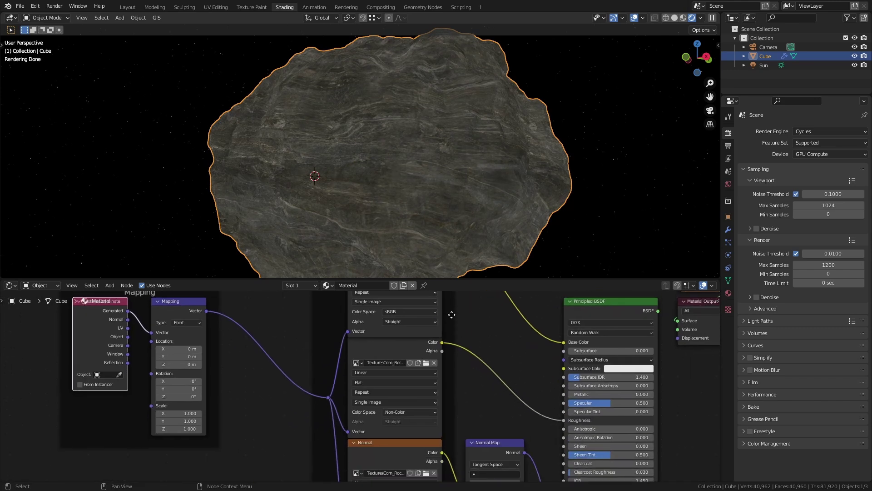
click(389, 376)
click(386, 394)
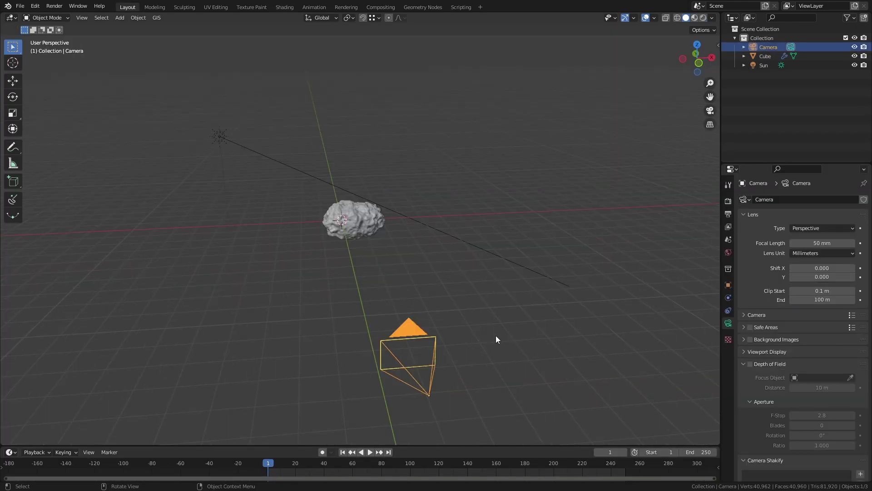
- Look through the camera and set its focal length to 90 mm
key(KP_0)
text(90)
key(Return)
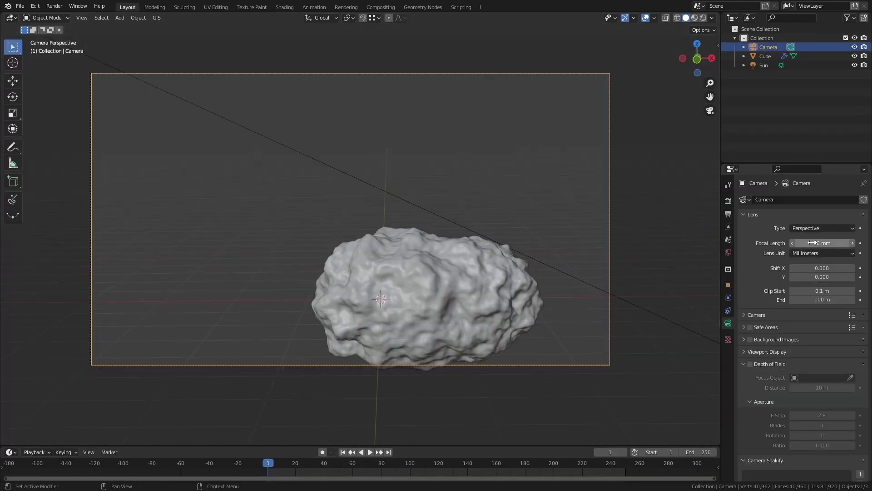
- Fly the camera backward and sideways to reframe the whole asteroid in the lower middle of the shot
key(shift+grave)
key(s)
key(d)
click(390, 307)
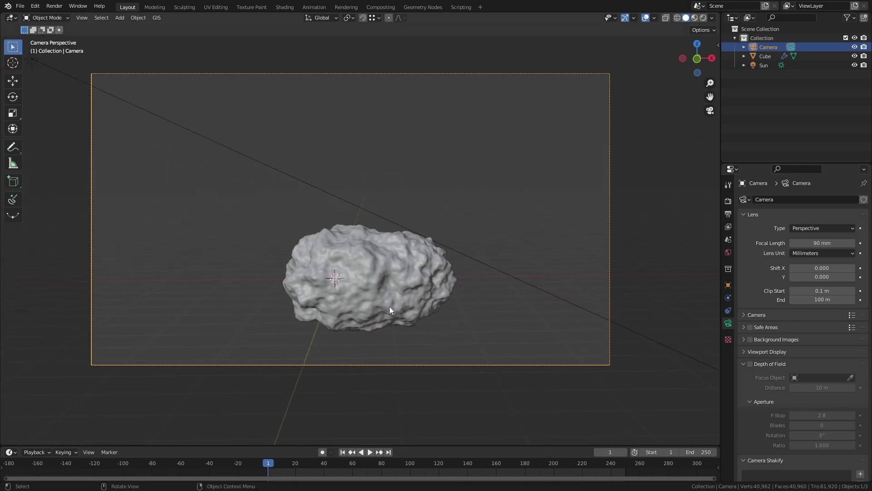
key(z)
click(388, 267)
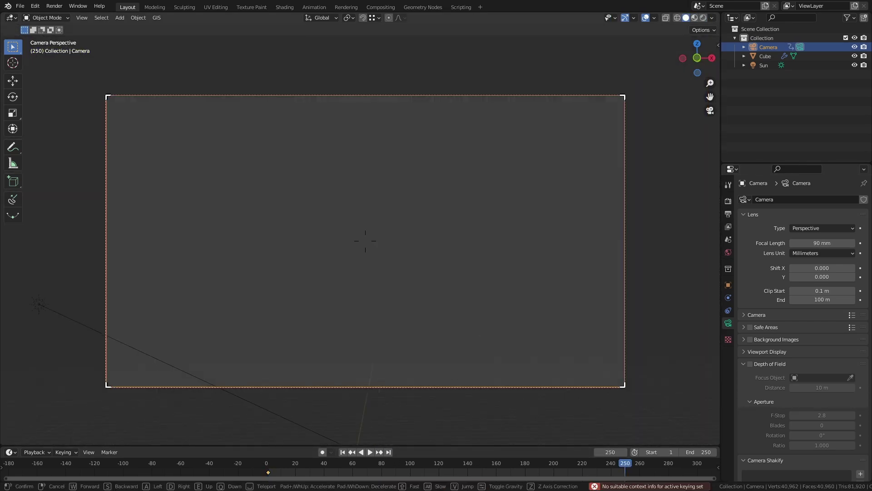
- Reposition the camera for frame 250, insert a keyframe there and play back the camera move
key(q)
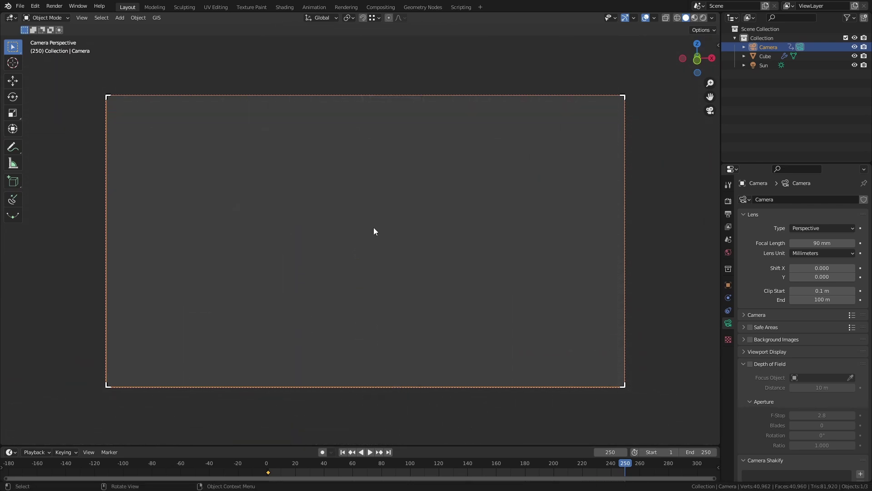
key(k)
click(375, 227)
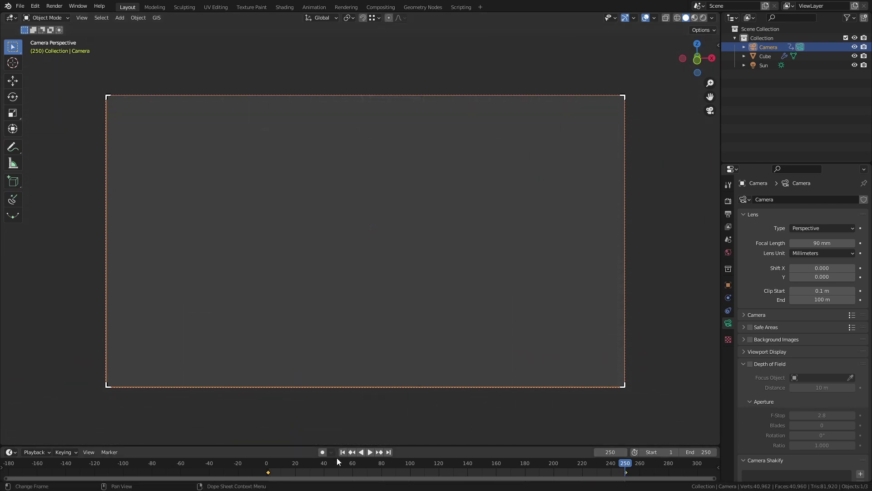
click(371, 452)
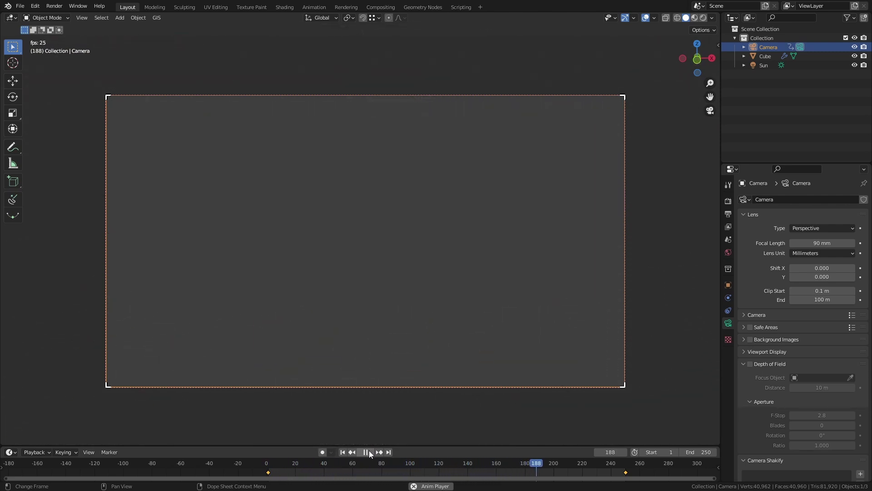
click(368, 452)
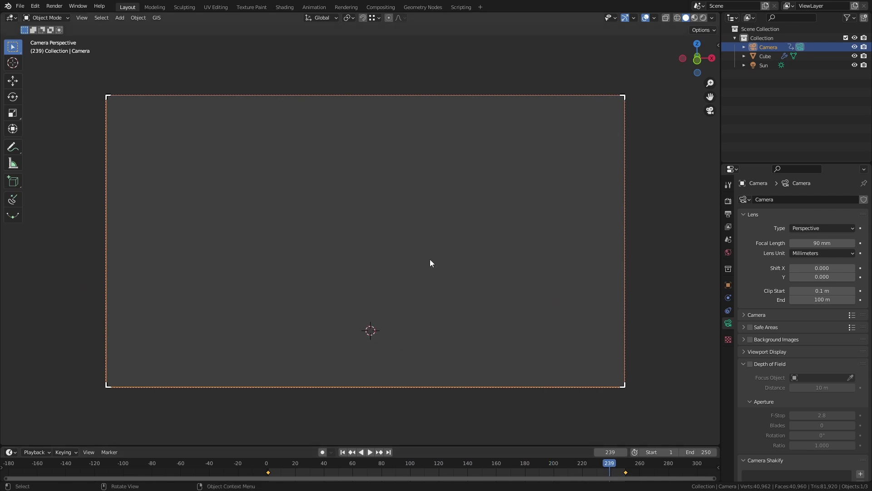
- Add a UV sphere to the scene and scale it up
key(shift+a)
mouse_move(412, 144)
click(515, 170)
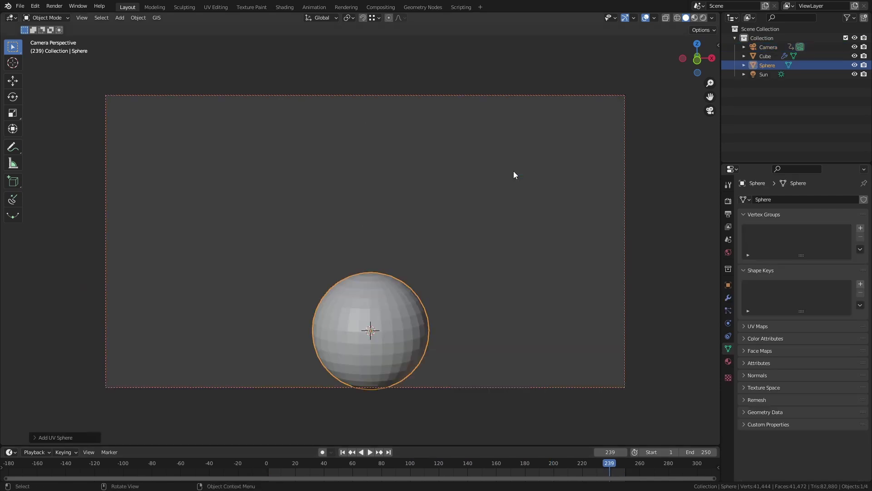
key(s)
click(555, 356)
- Slide the sphere horizontally with its height locked and shade it smooth
key(g)
key(z)
click(559, 302)
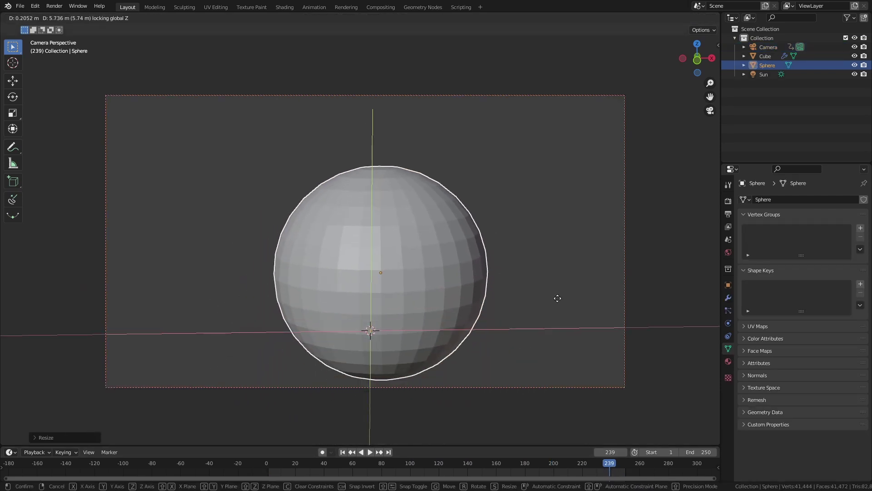
right_click(430, 261)
click(431, 261)
- Scrub to the end of the timeline and play the animation to check the sphere in the shot
drag(600, 460, 628, 463)
key(space)
click(506, 313)
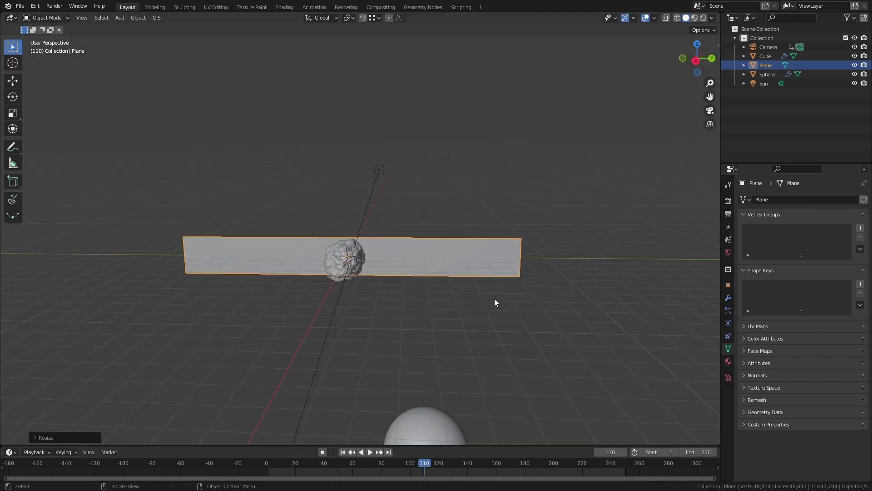
- Scale the plane and move it along the X axis away from the asteroid
key(s)
click(536, 246)
middle_drag(536, 246, 430, 218)
scroll(430, 218, down, 4)
key(g)
key(x)
click(600, 236)
- Play the shot through the camera and reposition the plane beside the asteroid, outside the camera frame at frame 86
key(KP_0)
scroll(451, 268, up, 1)
key(space)
click(308, 464)
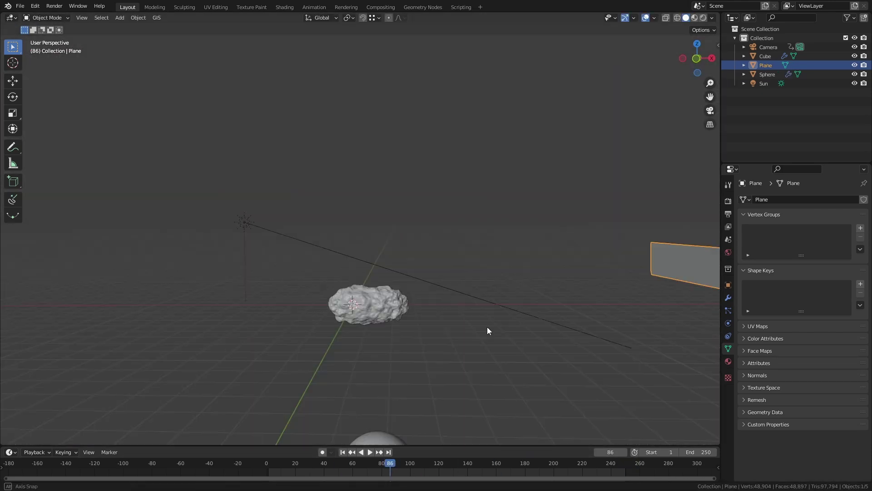
key(space)
key(g)
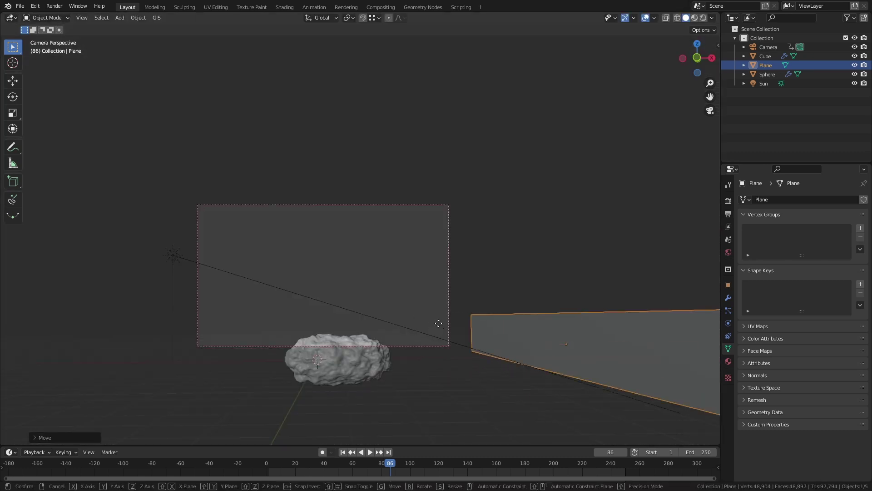
click(522, 364)
- Add an emitter particle system to the plane
middle_drag(522, 364, 394, 326)
scroll(395, 326, down, 4)
scroll(395, 326, up, 1)
click(728, 311)
click(864, 200)
scroll(798, 391, down, 1)
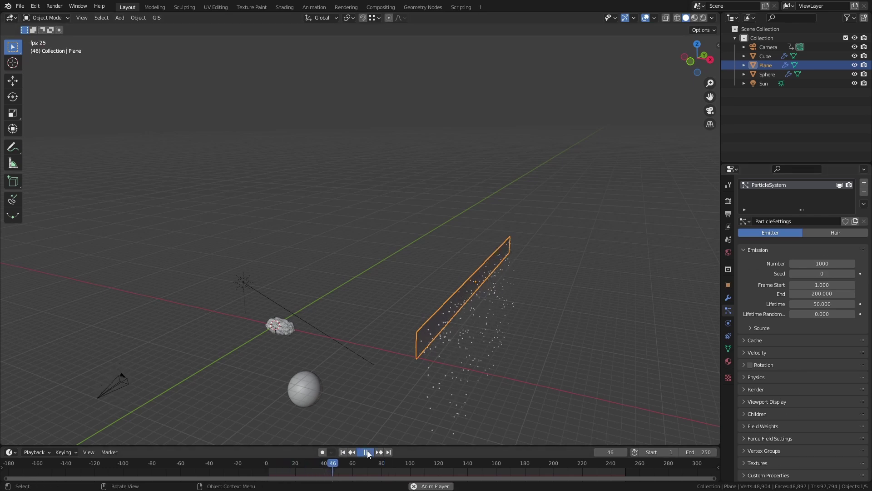
- Rotate the emitter plane by 180°
text(r180)
key(Return)
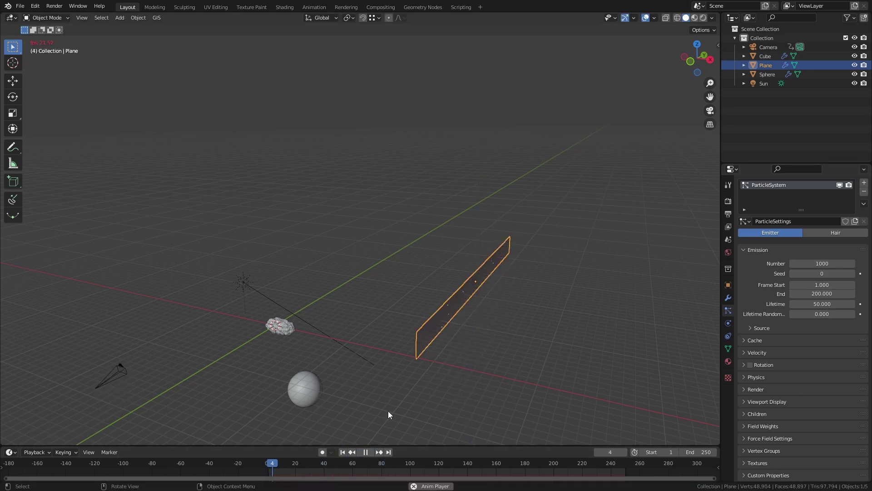
- Set the Gravity and All field weights of the plane's particle system to 0 and play the simulation
middle_drag(421, 343, 437, 328)
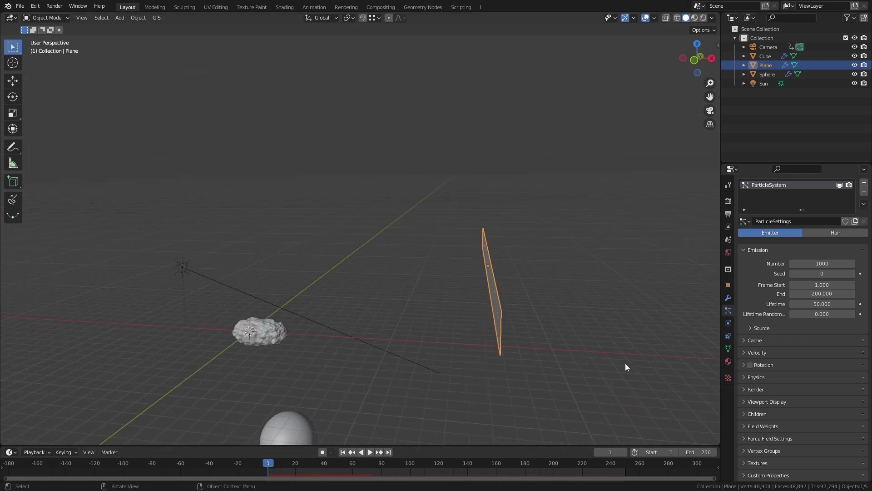
click(775, 426)
scroll(773, 425, down, 4)
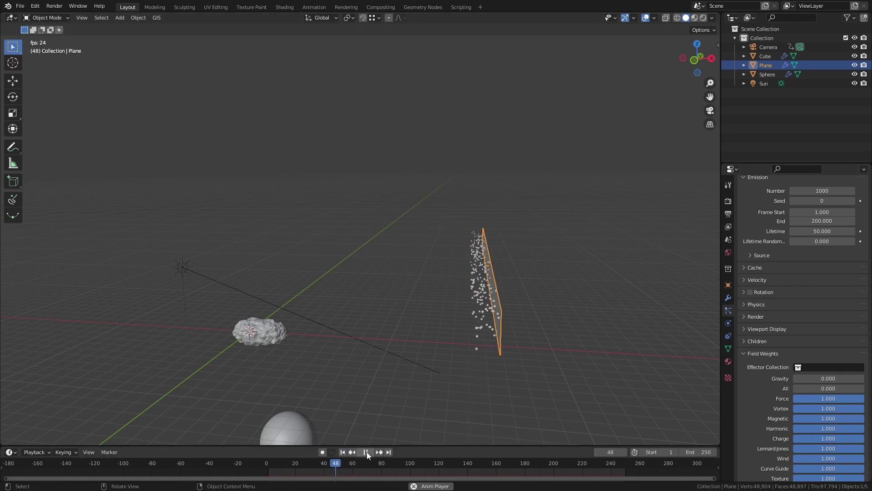
- Render the plane's particles as Cube object instances with a scale of 0.210 and scale randomness of 0.850
click(761, 405)
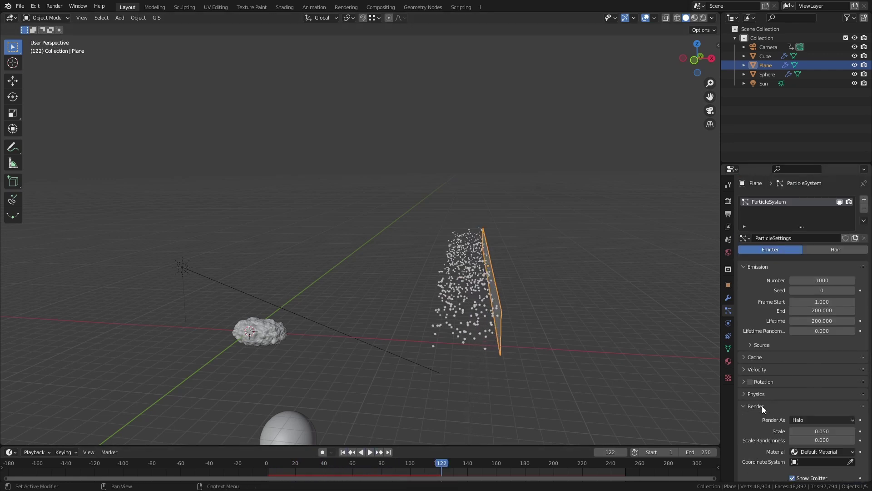
scroll(762, 405, down, 5)
click(814, 380)
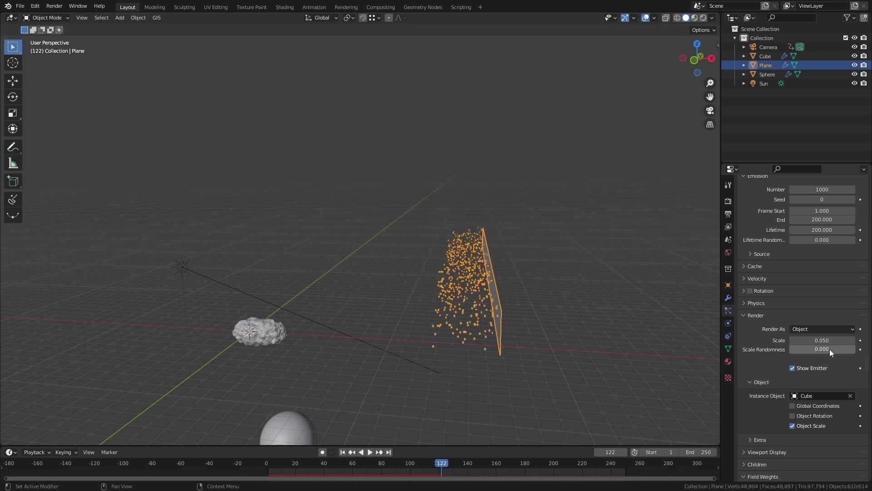
drag(825, 343, 854, 343)
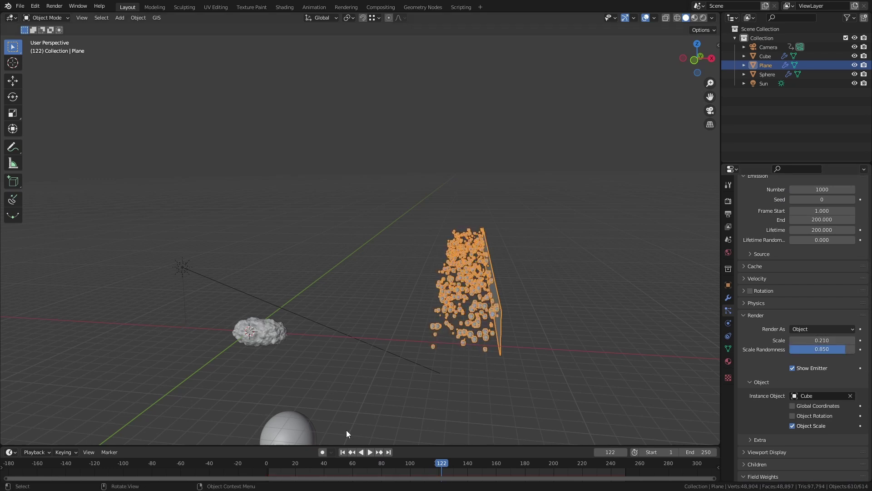
- Play the particle simulation from the first frame and check the emitted asteroids beside the plane
click(343, 451)
click(369, 452)
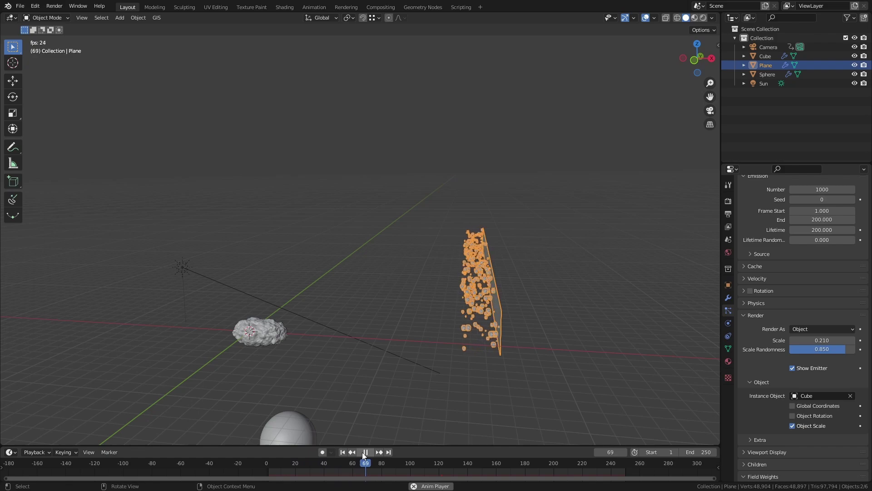
mouse_move(458, 307)
middle_down()
mouse_move(473, 316)
mouse_move(496, 299)
mouse_move(303, 253)
middle_up()
click(496, 299)
- Preview the emitted asteroids up close in rendered shading, then return to solid shading
key(z)
click(506, 263)
click(506, 277)
scroll(303, 253, down, 2)
scroll(304, 252, up, 4)
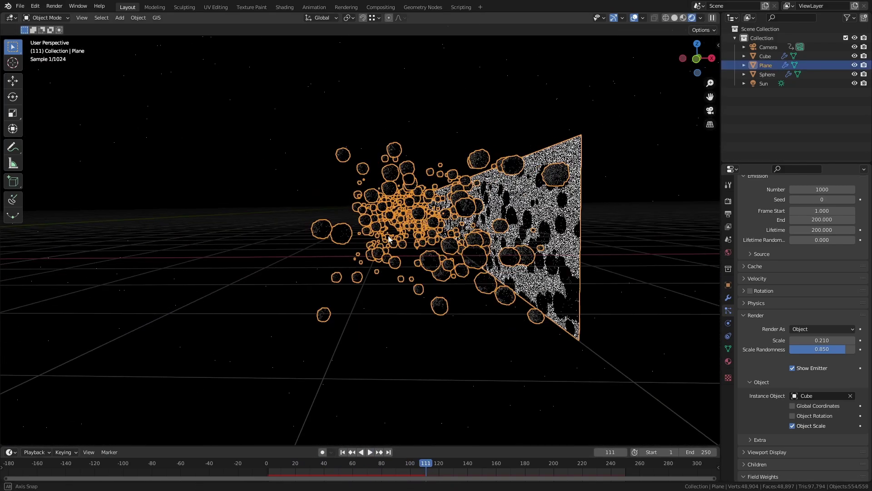
click(389, 237)
mouse_move(389, 238)
middle_down()
mouse_move(416, 231)
mouse_move(395, 232)
middle_up()
key(z)
click(449, 252)
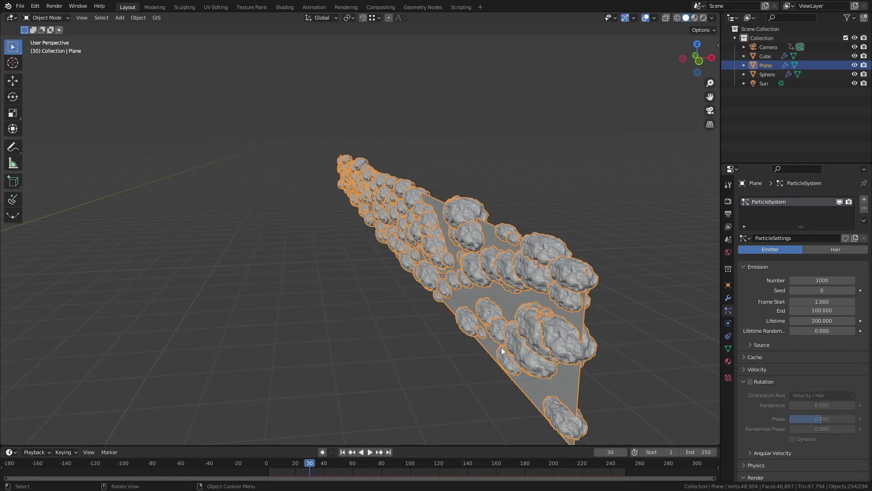
- Enable dynamic particle rotation with Randomize 0.524 and Randomize Phase 1.347, and replay the simulation from the start
click(343, 452)
click(370, 451)
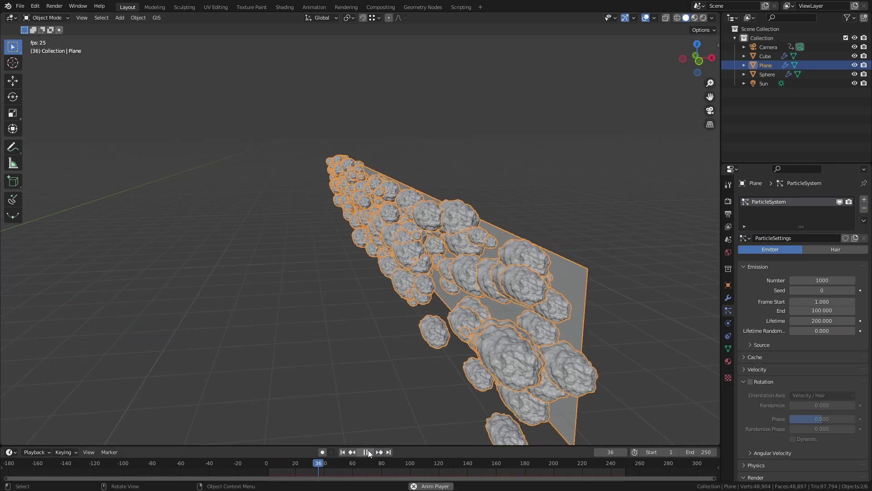
key(Escape)
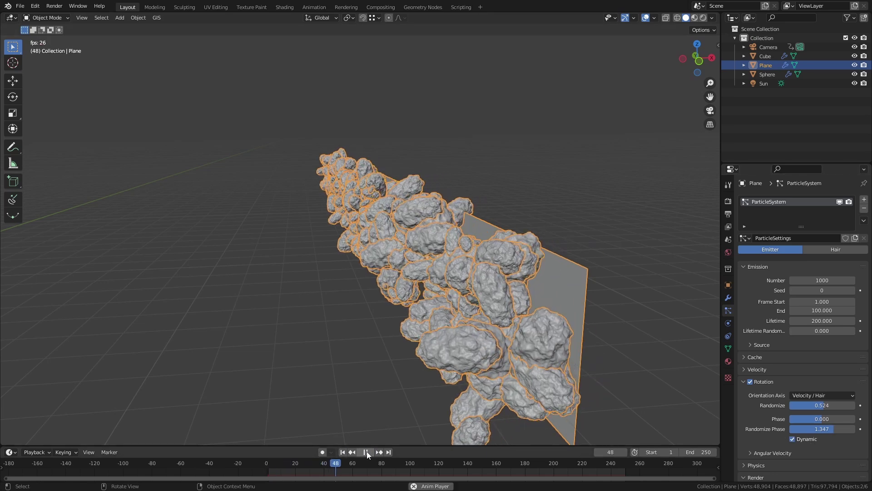
click(366, 451)
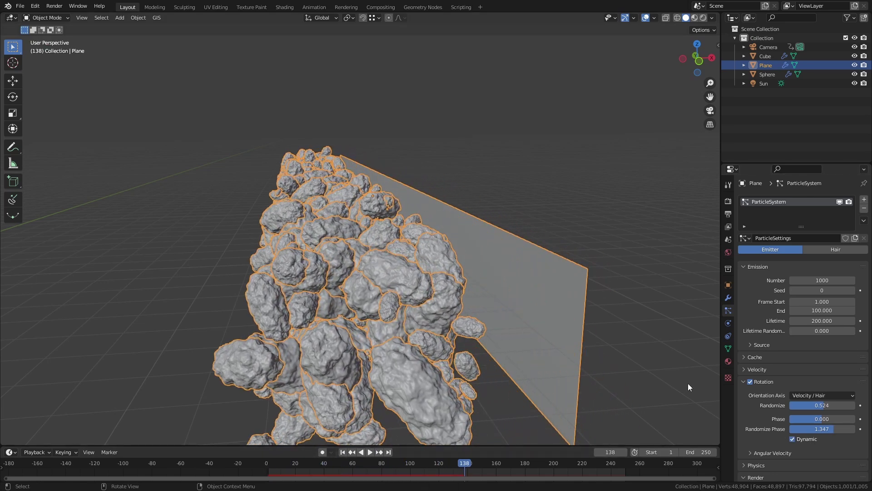
- Set the particles' Normal velocity to 5 m/s with a velocity Randomize of 1.370
scroll(783, 378, down, 4)
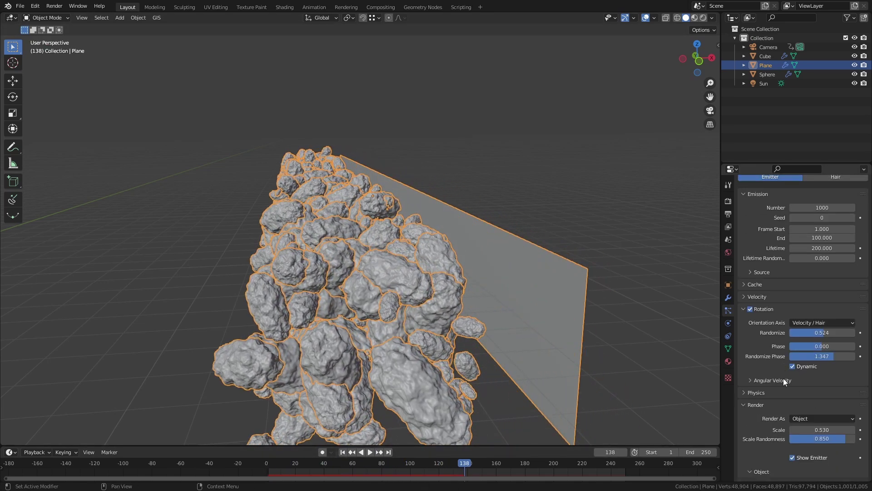
click(761, 295)
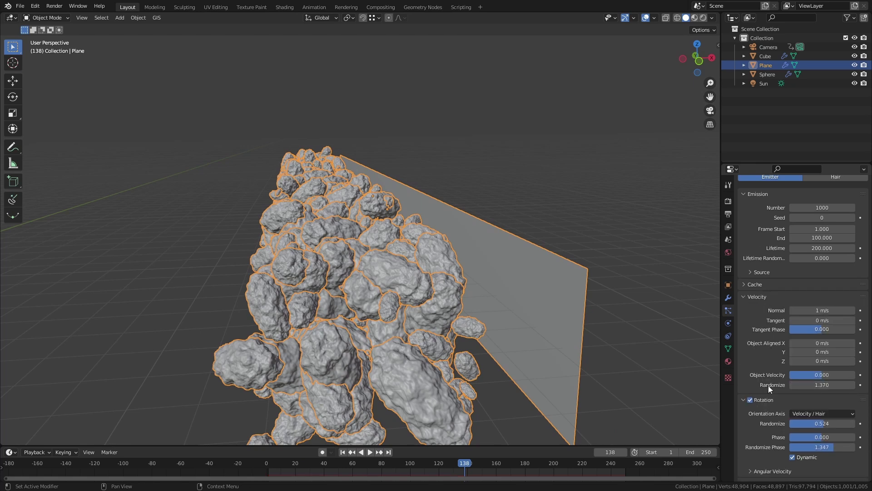
click(821, 310)
text(5)
key(Return)
- Play the simulation from frame 1 and examine the faster asteroid stream from farther away
click(343, 452)
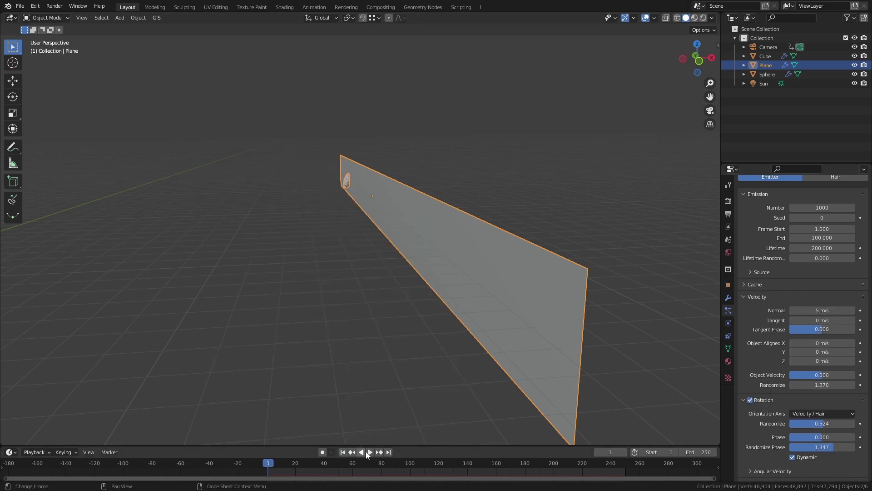
click(369, 452)
scroll(372, 294, down, 6)
middle_drag(372, 294, 383, 290)
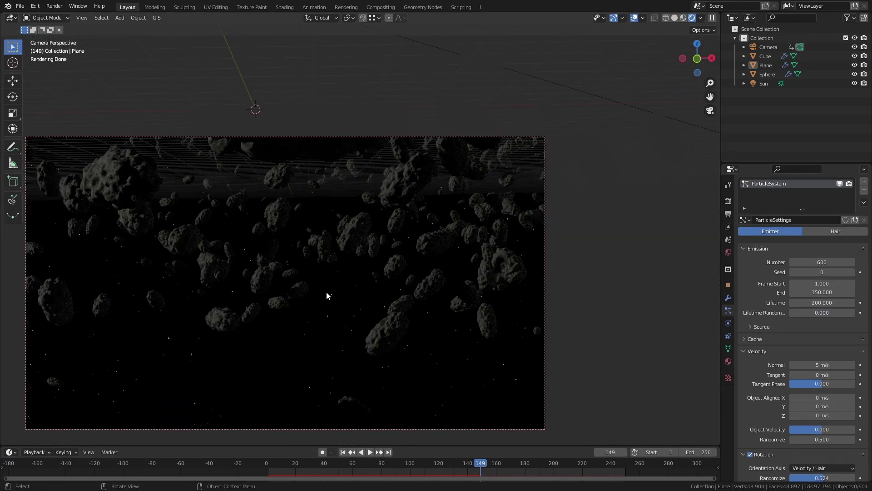
- Scrub the rendered camera shot to frame 78 and switch the view to solid shading
drag(478, 465, 379, 465)
scroll(379, 365, down, 3)
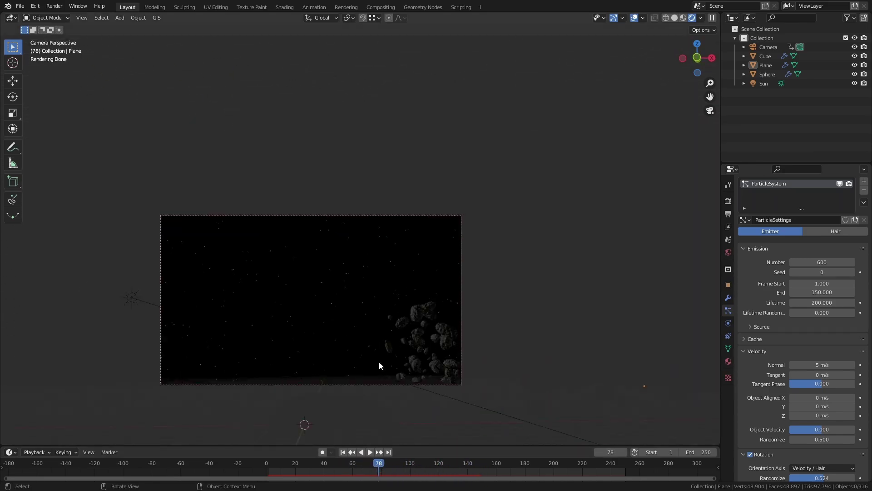
key(z)
click(440, 359)
- Extend the animation's end frame to 350 and shift the camera's keyframes forward by 100 frames
click(345, 383)
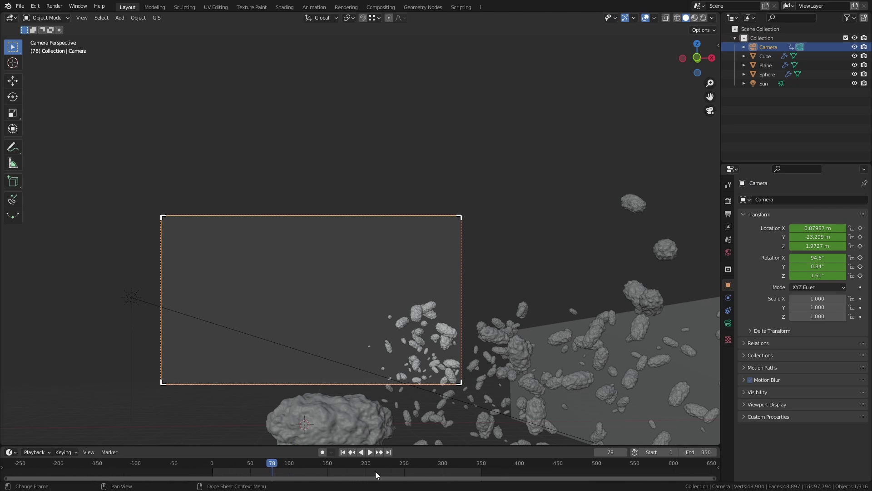
drag(415, 447, 387, 410)
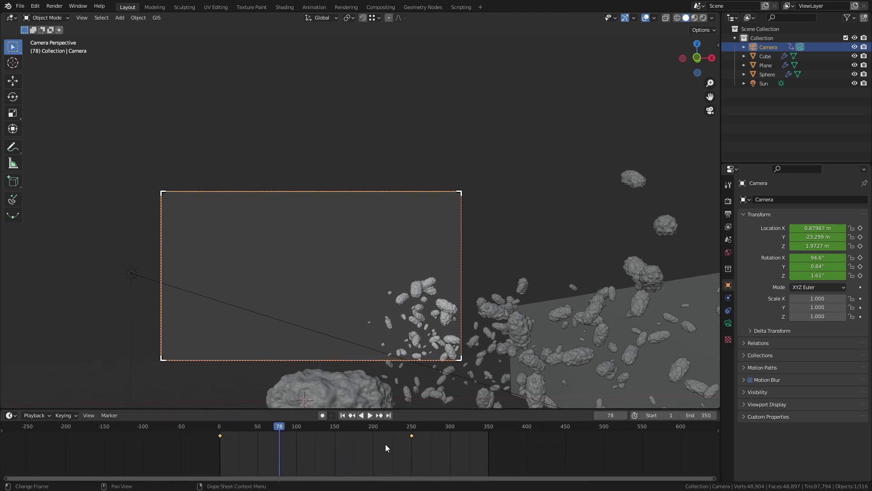
text(g100)
key(Return)
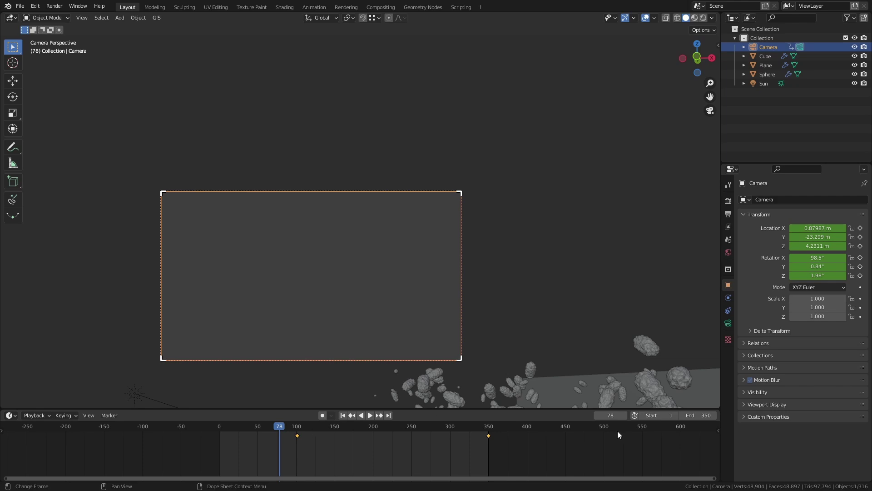
- Play the animation through the camera and stop it at frame 293
click(370, 415)
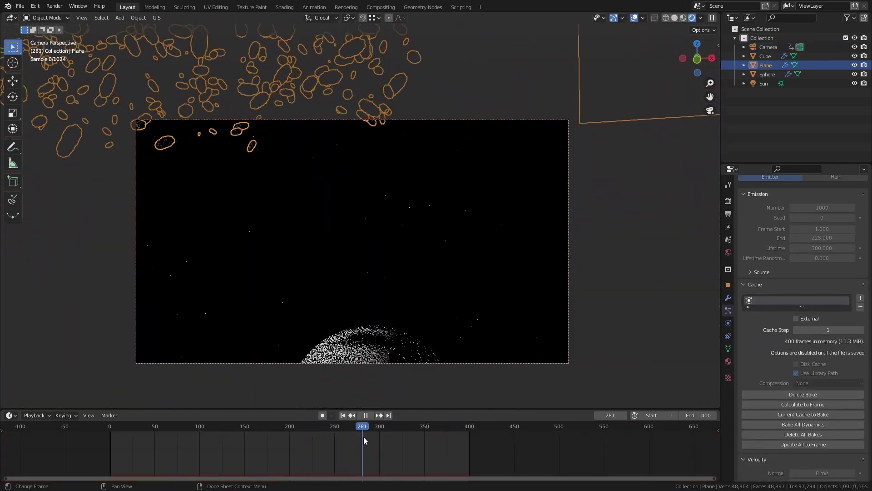
mouse_move(364, 439)
mouse_down()
mouse_move(421, 441)
mouse_move(373, 439)
mouse_up()
key(space)
- Turn off Shadow and Diffuse ray visibility for the plane and compare the lighting on the sphere
click(728, 284)
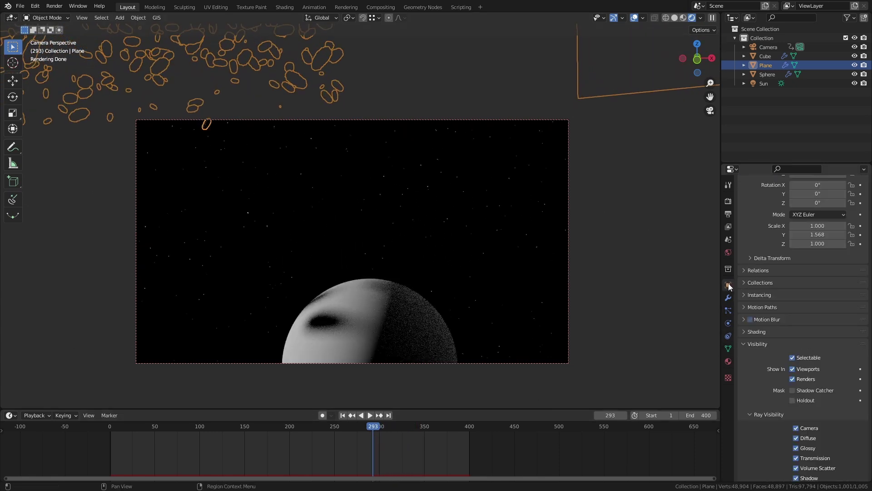
scroll(759, 376, down, 4)
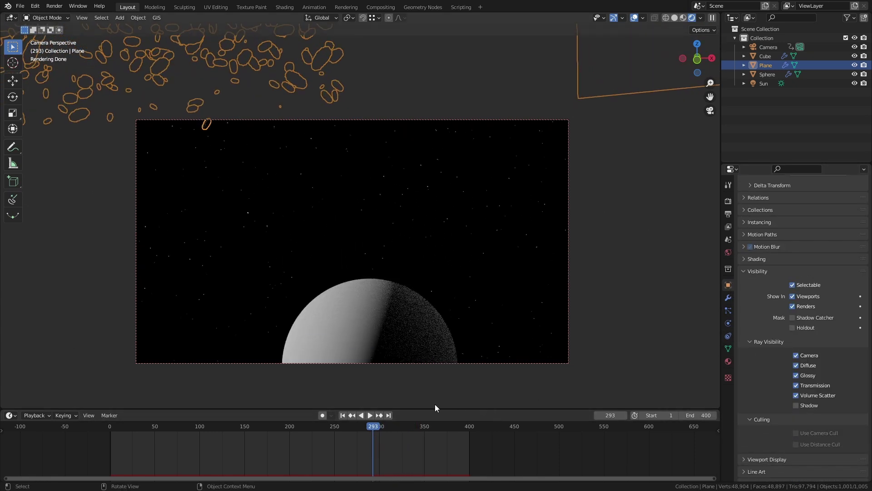
scroll(436, 345, up, 3)
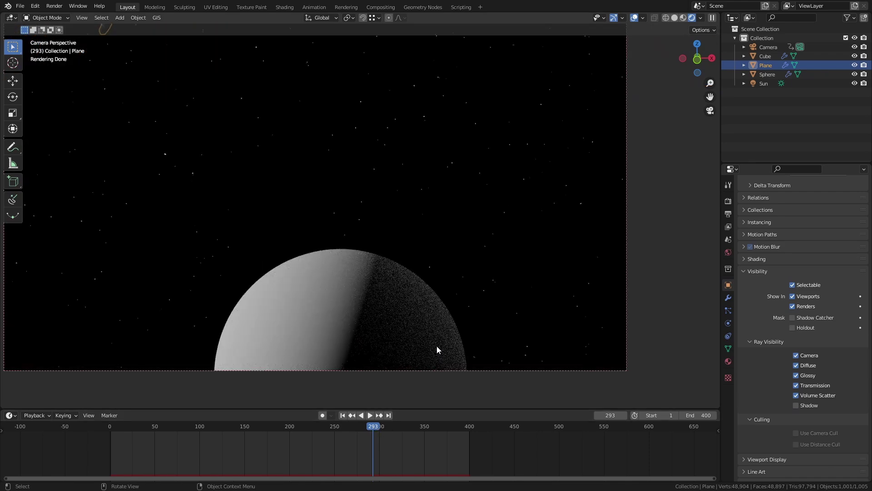
click(796, 405)
click(796, 405)
scroll(491, 331, down, 3)
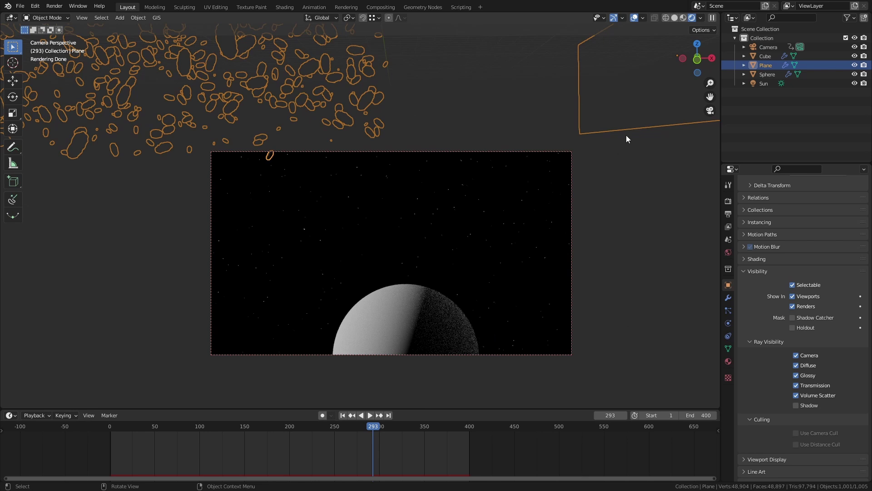
click(796, 365)
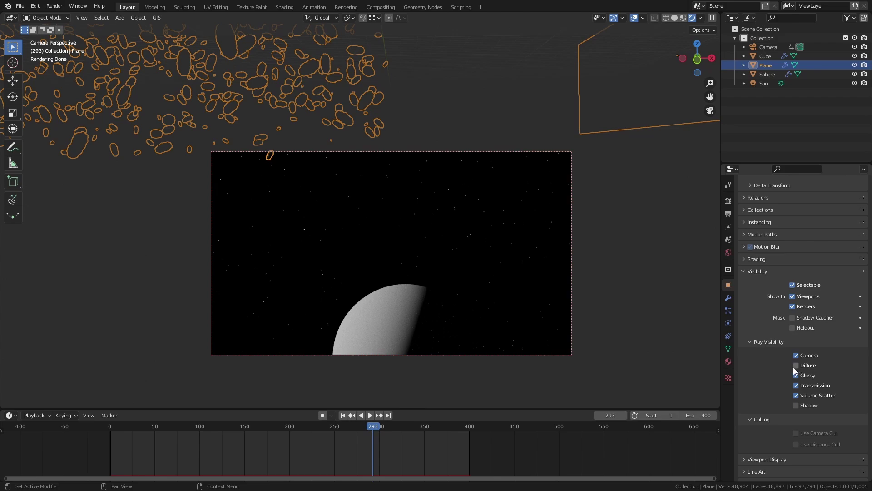
scroll(433, 327, up, 3)
scroll(432, 327, down, 2)
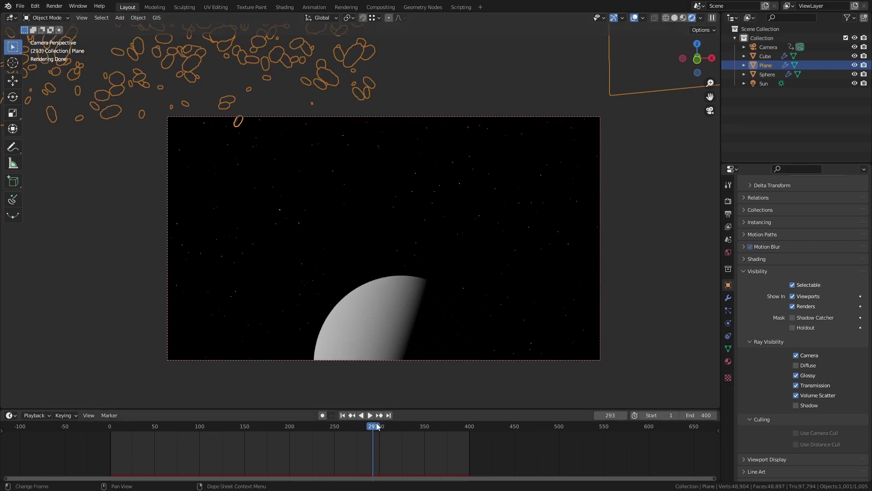
- Turn the plane's Shadow ray visibility back on at frame 217 and check the shading of the asteroids
drag(373, 426, 305, 426)
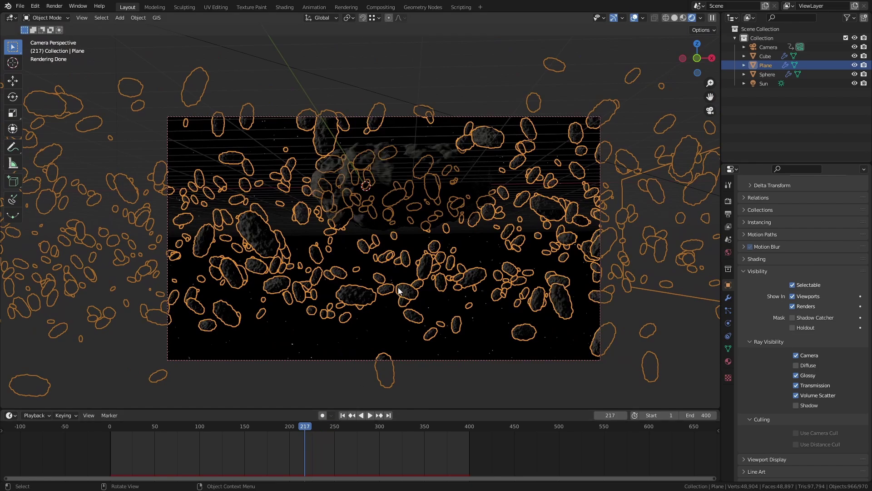
scroll(535, 274, up, 5)
scroll(535, 275, up, 2)
click(796, 405)
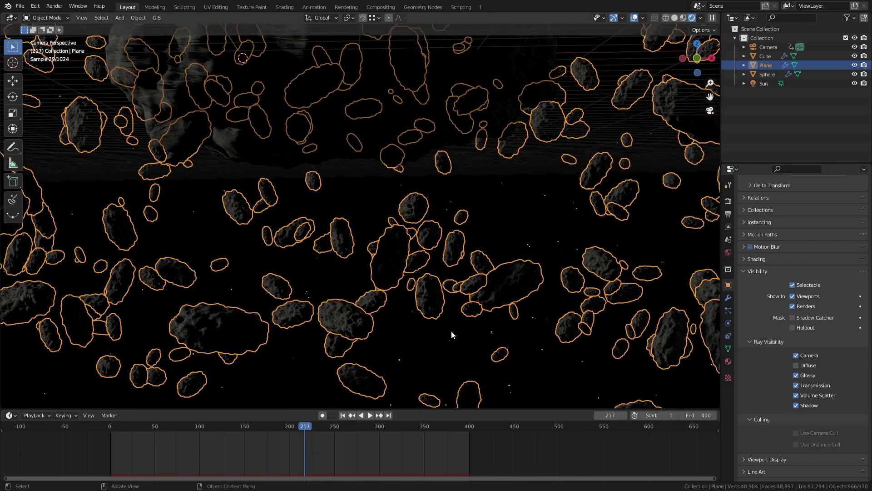
scroll(448, 334, down, 7)
click(334, 402)
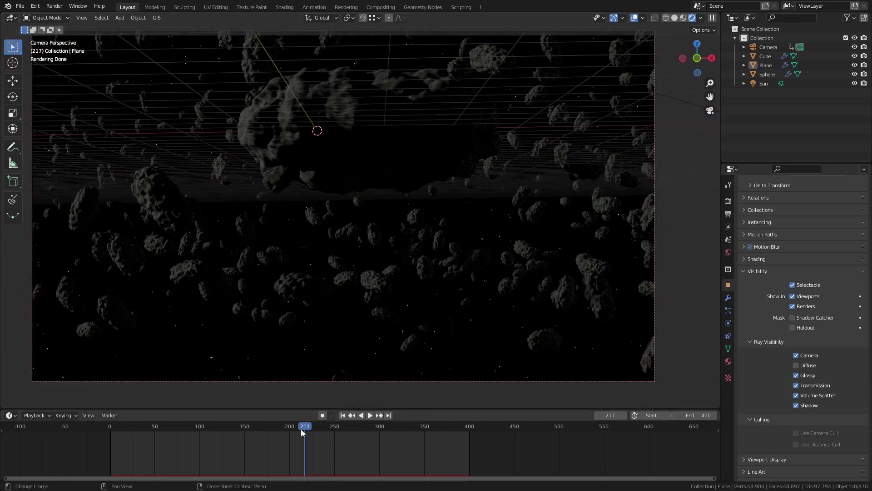
- At frame 349, move the camera and the sphere together about 2.13 m down along the global Z axis
drag(303, 428, 424, 432)
click(478, 382)
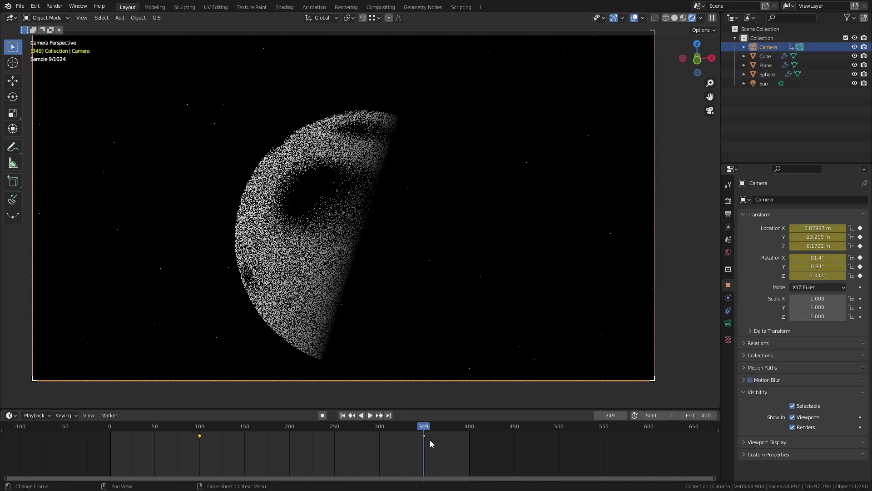
scroll(430, 441, up, 5)
click(432, 313)
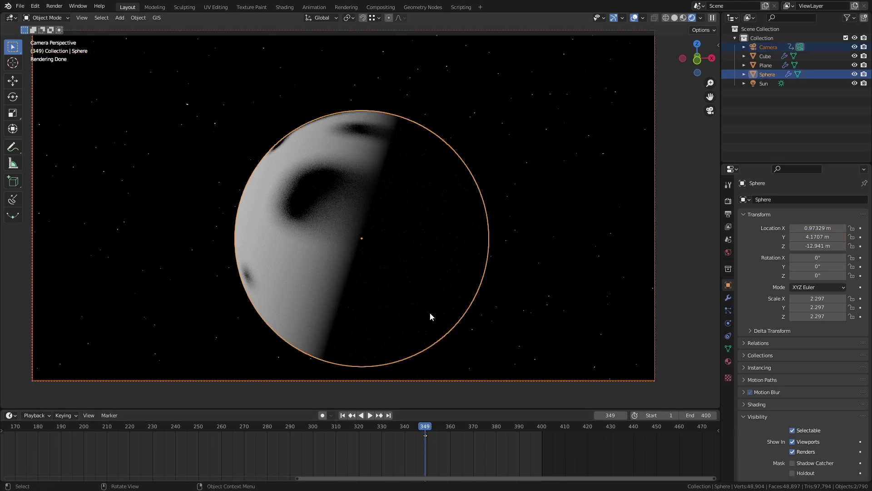
key(g)
key(z)
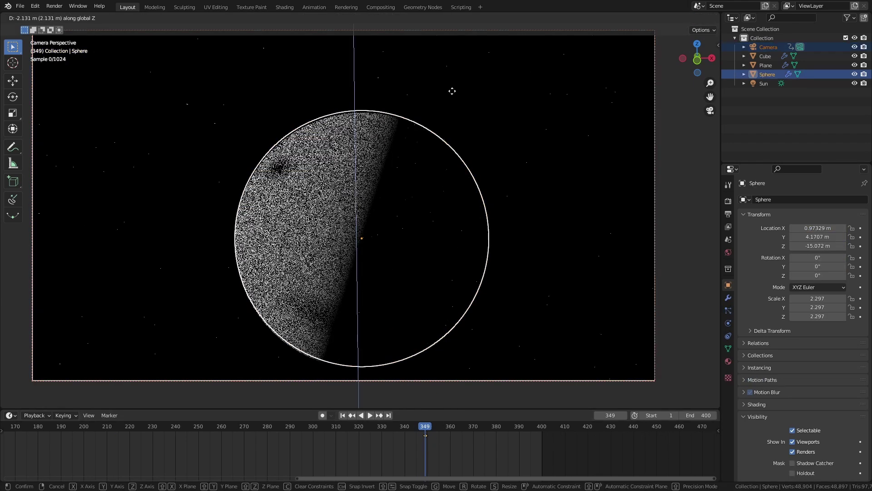
click(452, 91)
- Scrub onward from frame 237 and play the animation to review the asteroids passing the camera
scroll(445, 82, down, 3)
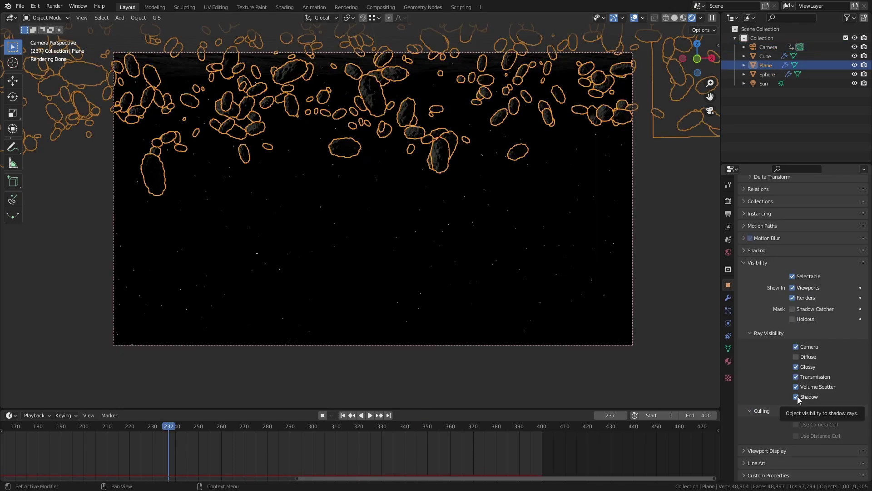
drag(229, 421, 274, 432)
key(space)
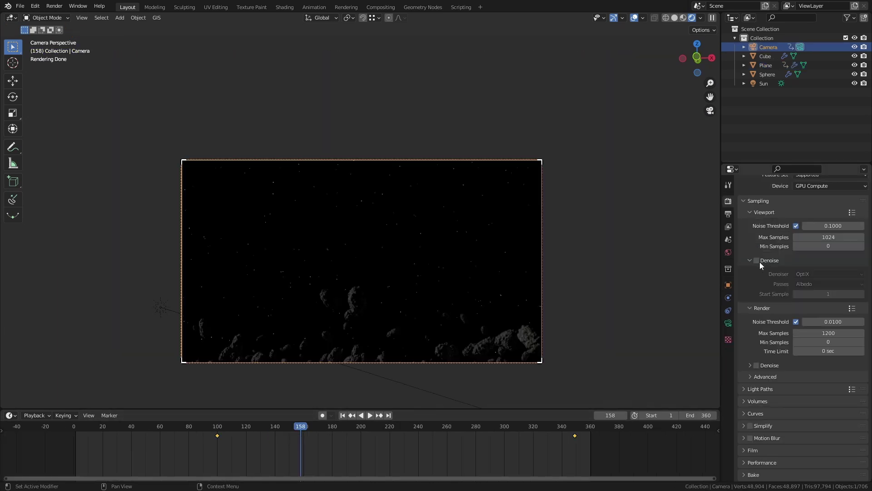
- Enable denoising for both viewport and final render, and review the denoised shot through the camera
click(756, 260)
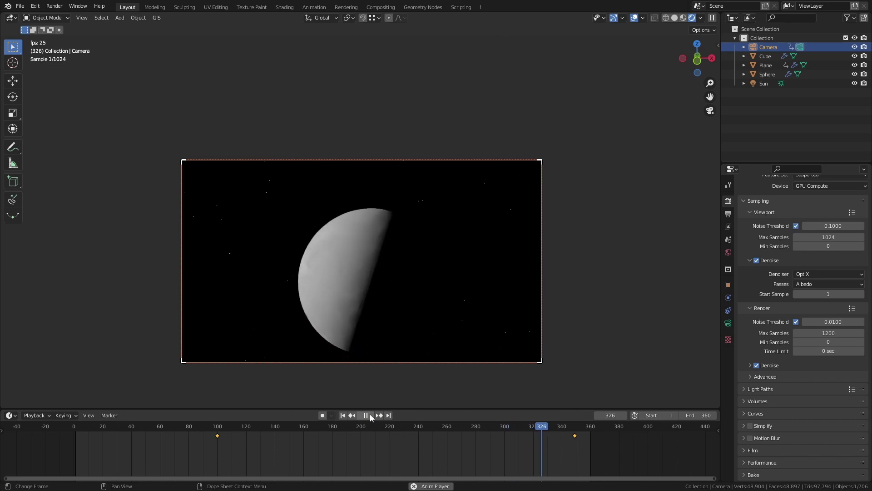
click(370, 415)
scroll(352, 298, up, 2)
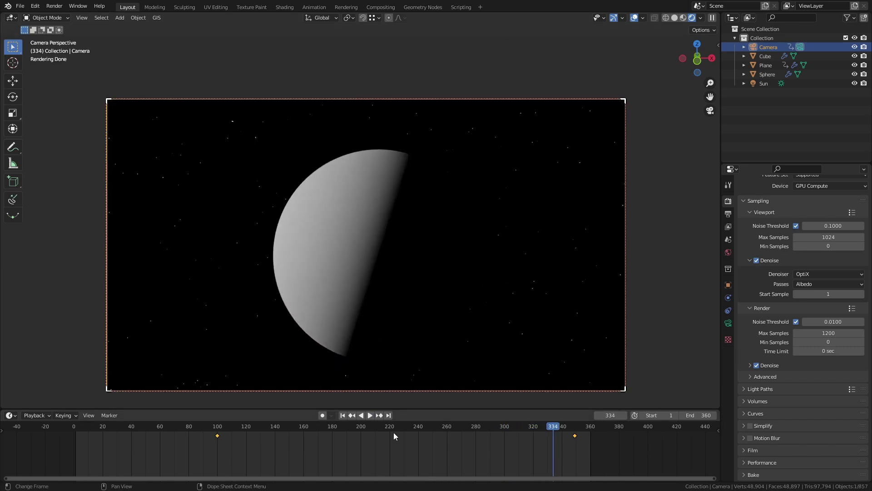
drag(223, 428, 213, 429)
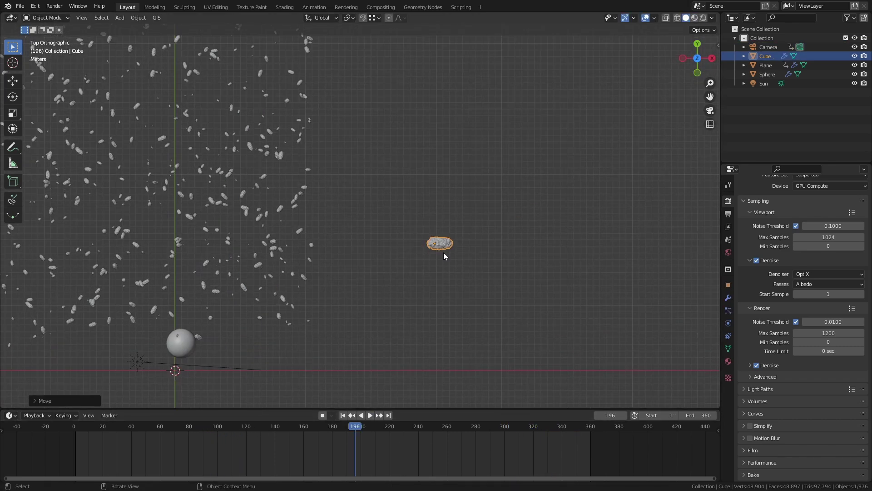
- Duplicate the asteroid rock until there are three copies, placed one after another along its side
key(shift+d)
click(444, 236)
key(shift+d)
click(451, 219)
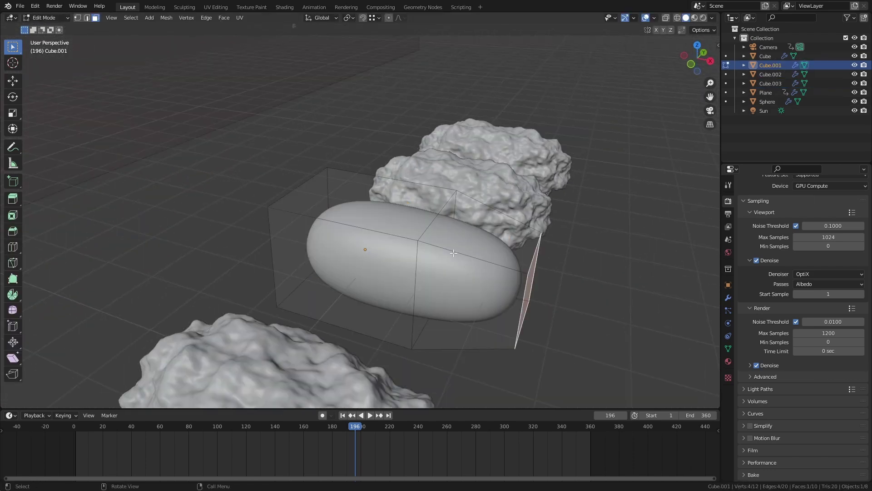
- Vary the shape of the first rock copy, Cube.001, by extruding and scaling the end face of its base mesh
click(491, 218)
key(e)
key(s)
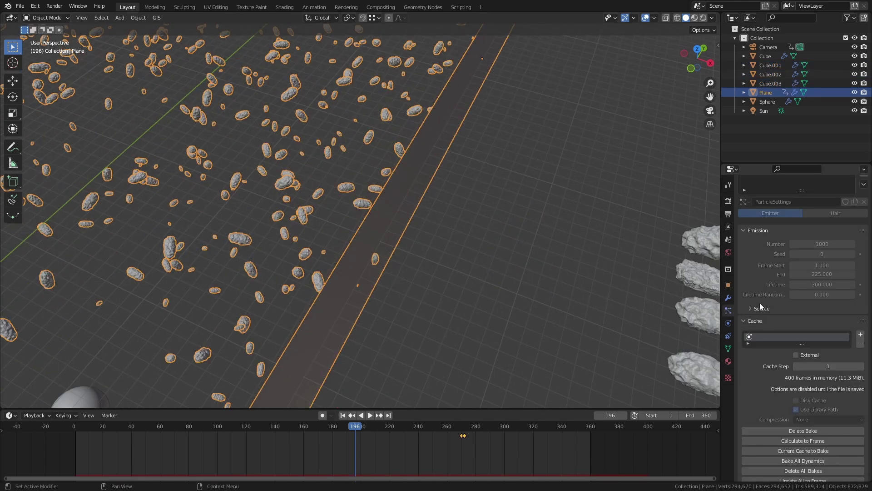
- Render the plane's particles as a collection, using "rocks" as the instance collection
scroll(759, 303, down, 15)
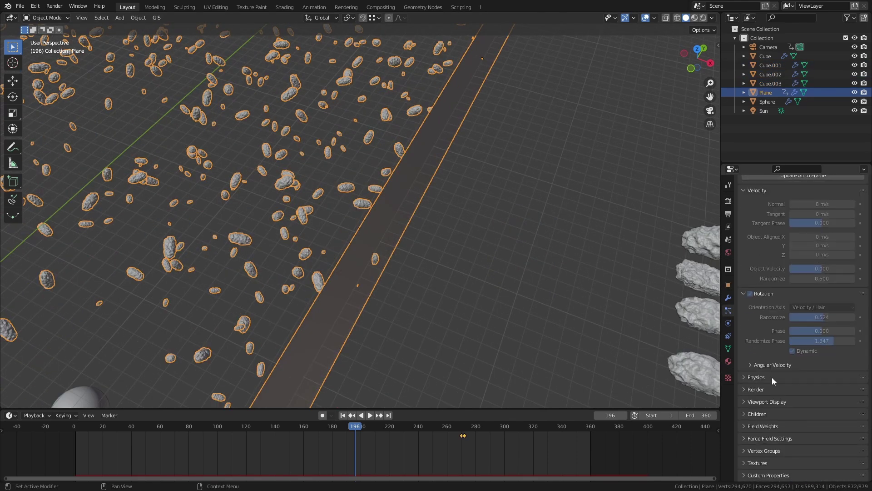
click(814, 391)
click(820, 397)
click(799, 312)
- Preview the varied asteroid field through the camera in rendered shading and scrub back to an earlier frame
middle_drag(503, 300, 439, 252)
scroll(438, 253, down, 2)
key(KP_0)
key(z)
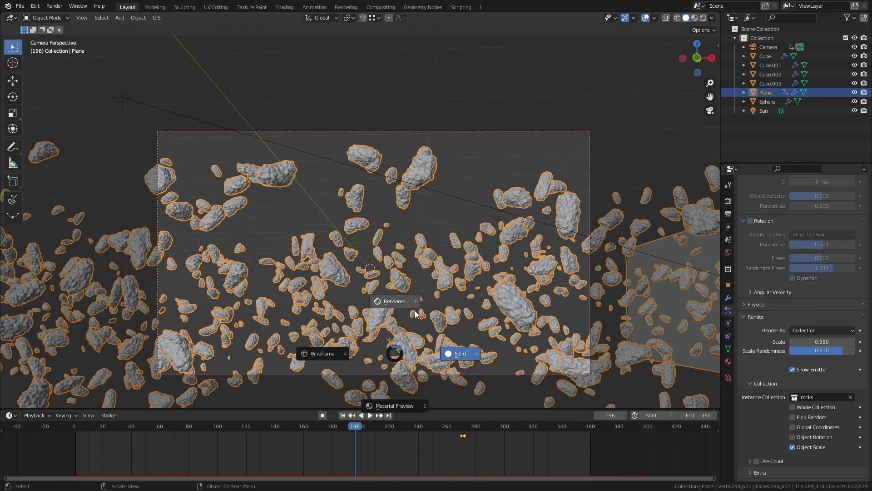
click(416, 311)
key(Home)
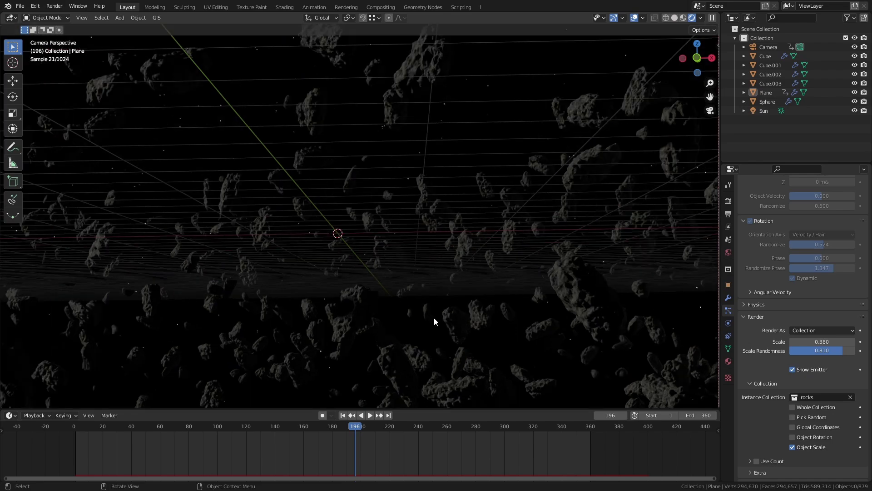
scroll(434, 317, down, 3)
drag(355, 430, 264, 429)
- Move the original rock, Cube, from beside the emitter plane toward the camera, working from above at frame 156
key(z)
middle_drag(458, 318, 477, 354)
scroll(477, 354, down, 5)
click(516, 289)
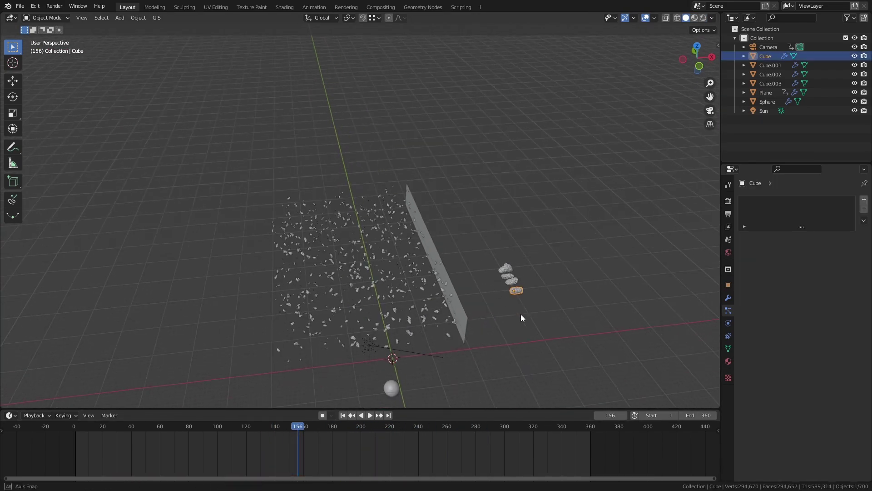
key(KP_7)
scroll(516, 273, up, 2)
key(g)
click(429, 334)
key(g)
click(440, 333)
key(KP_0)
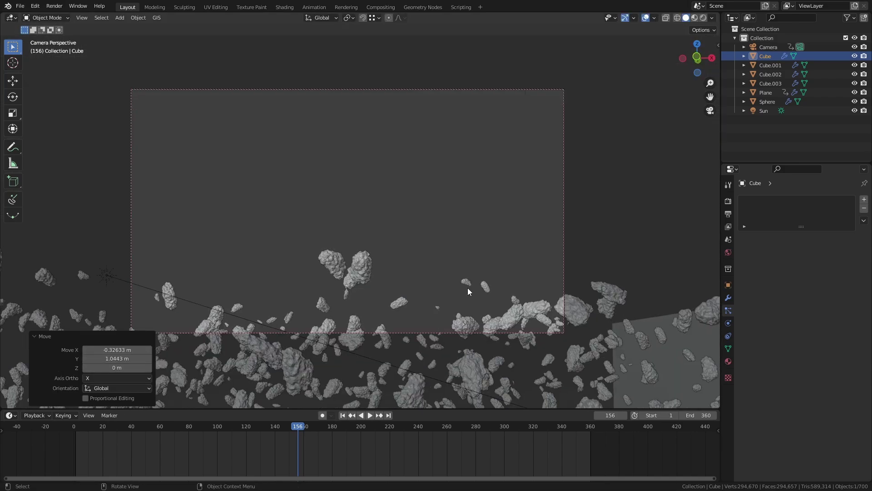
- At frame 202, move the rock about -5.72 m in X and -5.02 m in Y and insert a Location & Rotation keyframe
drag(303, 430, 363, 429)
scroll(473, 359, down, 3)
shift+middle_drag(568, 291, 507, 310)
key(g)
key(shift+z)
click(510, 263)
key(KP_0)
key(i)
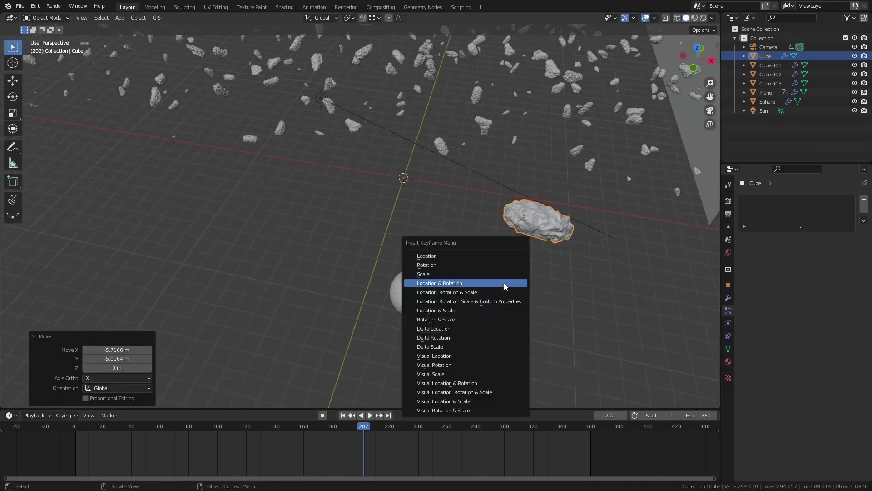
click(503, 283)
- At frame 226, move the rock about -25.05 m in X and 47.42 m in Y and insert a Location & Rotation keyframe
key(KP_0)
mouse_move(400, 426)
mouse_down()
mouse_move(416, 426)
mouse_move(350, 426)
mouse_move(398, 426)
mouse_up()
key(g)
click(202, 360)
key(i)
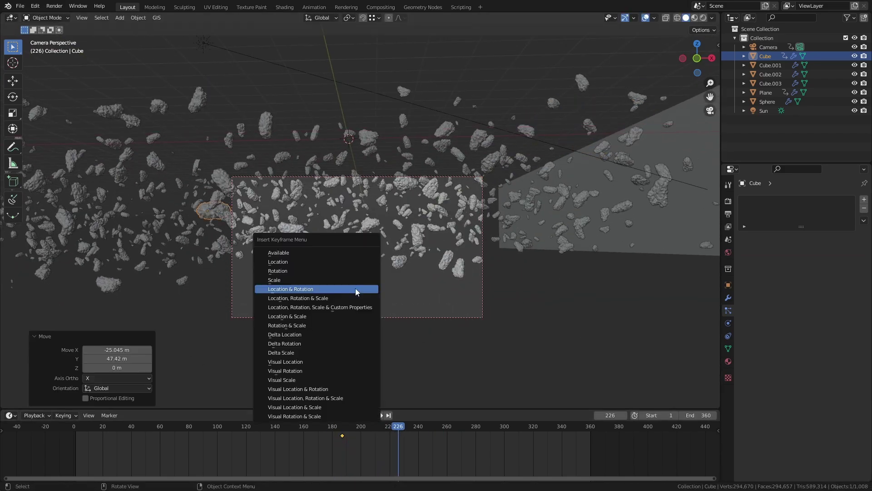
click(355, 288)
- Play the animation repeatedly to review the keyframed rock's path through the camera view
click(352, 415)
click(370, 416)
click(370, 415)
right_click(375, 445)
click(369, 415)
right_click(359, 440)
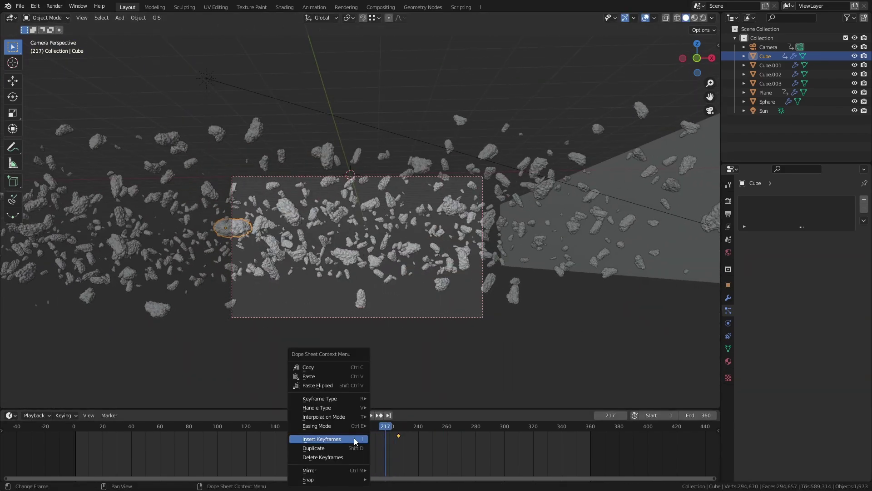
mouse_move(364, 415)
click(392, 369)
click(368, 415)
- Check the large rock in rendered shading through the camera, starting from about frame 187
mouse_move(363, 426)
mouse_down()
mouse_move(348, 430)
mouse_move(375, 432)
mouse_move(342, 426)
mouse_up()
scroll(385, 289, up, 2)
key(z)
click(433, 255)
scroll(403, 253, up, 2)
key(alt+a)
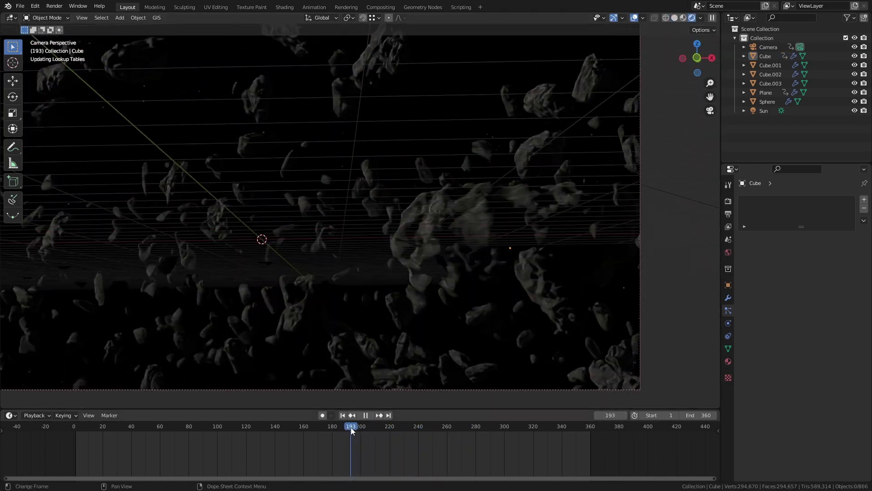
- Reposition the rock's starting point from the top view and keyframe the new placement
key(z)
click(482, 330)
click(475, 312)
key(KP_7)
scroll(451, 332, up, 2)
shift+middle_drag(409, 345, 409, 276)
scroll(408, 276, down, 2)
key(g)
click(404, 318)
key(i)
- Scrub and play the shot through the camera to review the rock's revised movement
drag(343, 426, 364, 429)
key(KP_0)
click(325, 427)
click(369, 415)
click(369, 415)
scroll(354, 390, down, 1)
- Retime the rock's two motion keyframes to about frames 209 and 245
click(396, 445)
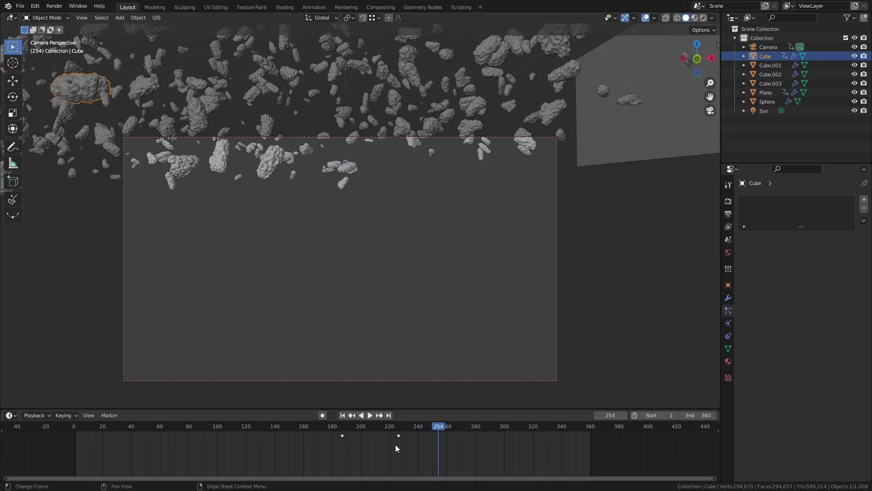
key(Delete)
drag(389, 426, 404, 428)
key(g)
right_click(376, 291)
key(KP_7)
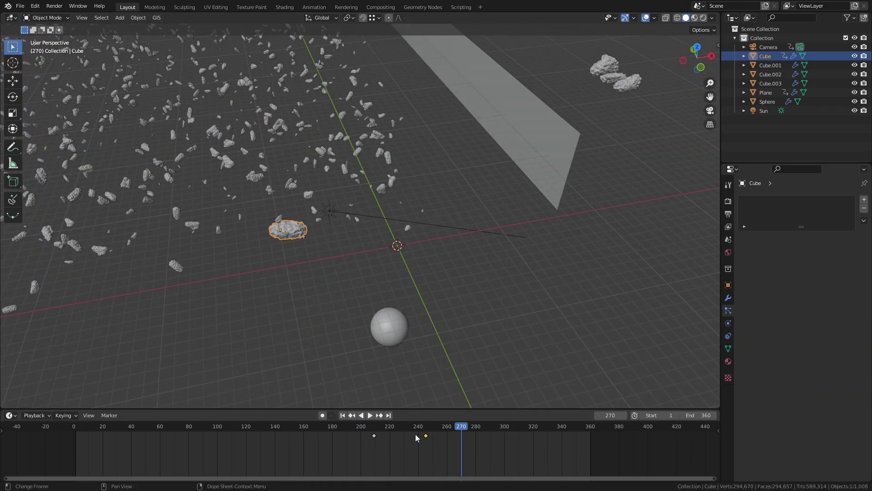
- Play the retimed rock pass through the camera from about frame 207
click(371, 429)
key(KP_0)
click(372, 413)
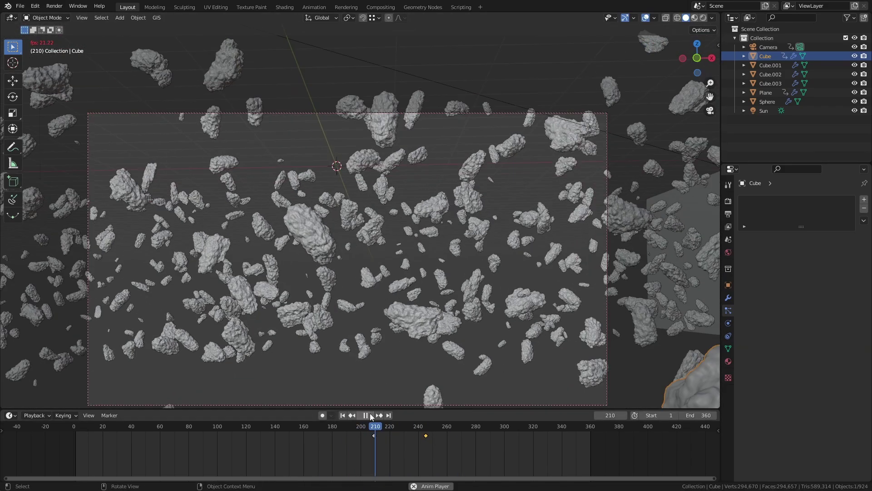
click(386, 429)
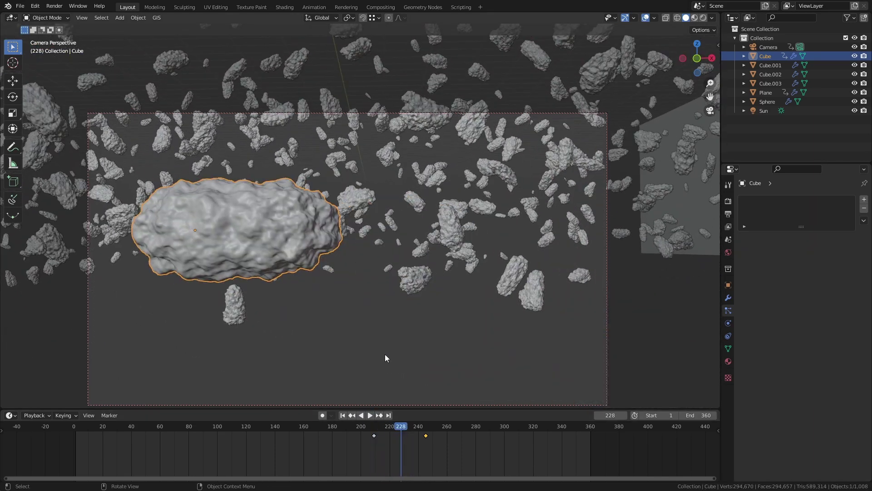
key(space)
- Preview frame 228 in rendered shading, render it as a still and inspect the large rock's surface
key(z)
click(384, 312)
scroll(384, 308, down, 1)
scroll(384, 305, up, 1)
click(383, 298)
mouse_move(383, 301)
shift+middle_down()
mouse_move(392, 295)
mouse_move(383, 291)
shift+middle_up()
scroll(383, 298, up, 1)
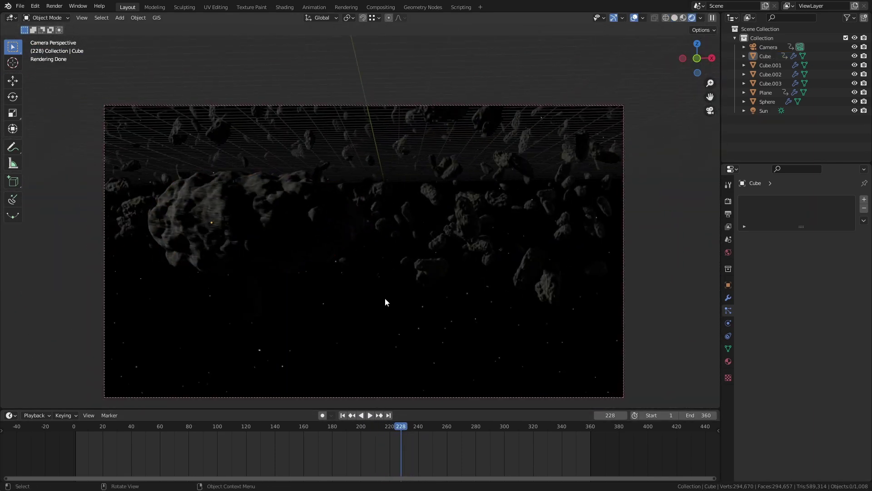
key(F12)
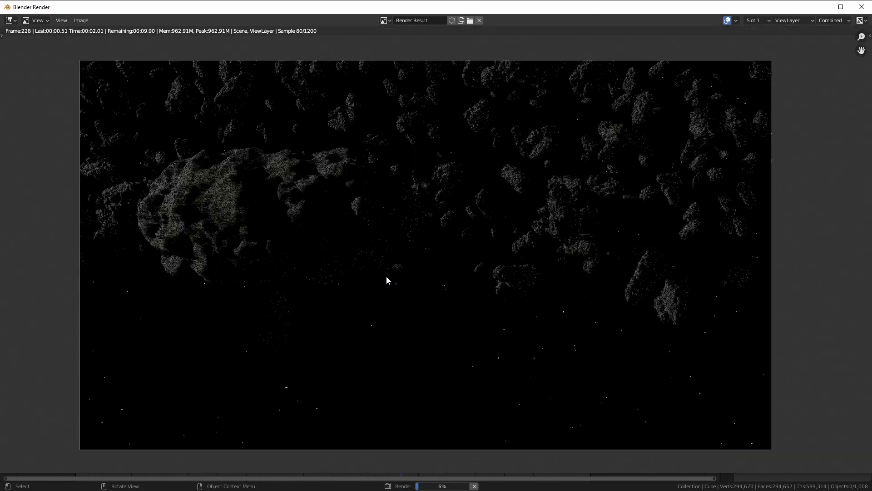
scroll(255, 184, up, 4)
scroll(282, 193, down, 4)
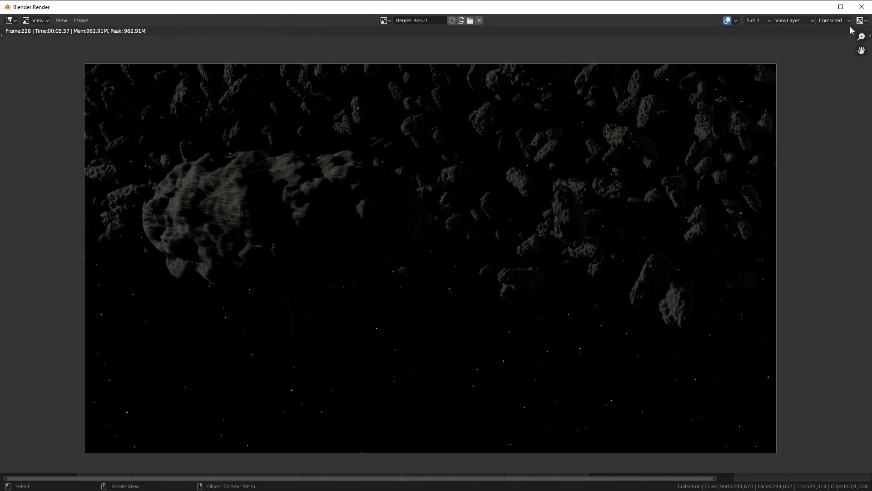
click(864, 10)
- Enable Motion Blur in the render settings with a shutter of 0.34
click(728, 200)
scroll(754, 414, down, 4)
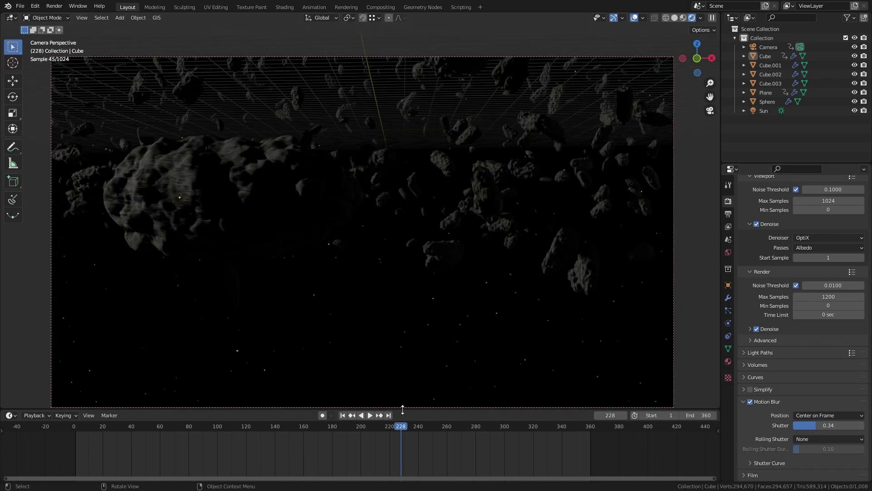
- Render frame 222 as a still and examine the motion blur on the rock up close
mouse_move(401, 426)
mouse_down()
mouse_move(379, 426)
mouse_move(391, 429)
mouse_up()
key(F12)
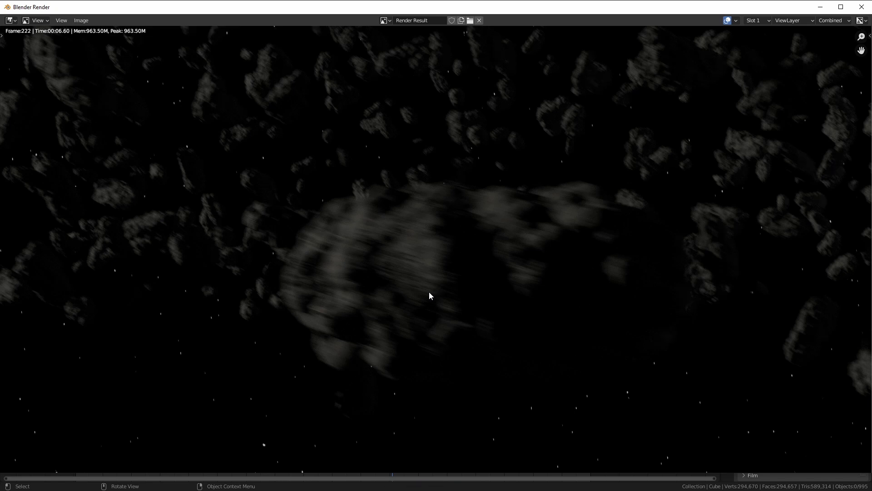
scroll(429, 292, down, 2)
scroll(465, 290, up, 4)
scroll(508, 266, down, 1)
middle_drag(375, 258, 536, 277)
scroll(214, 227, up, 2)
scroll(228, 231, down, 3)
middle_drag(473, 267, 426, 263)
scroll(350, 249, down, 1)
scroll(421, 262, up, 1)
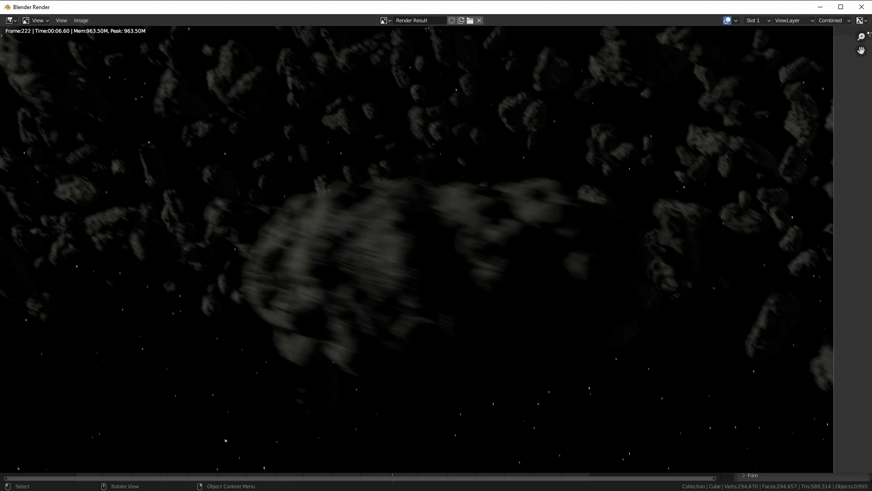
click(862, 8)
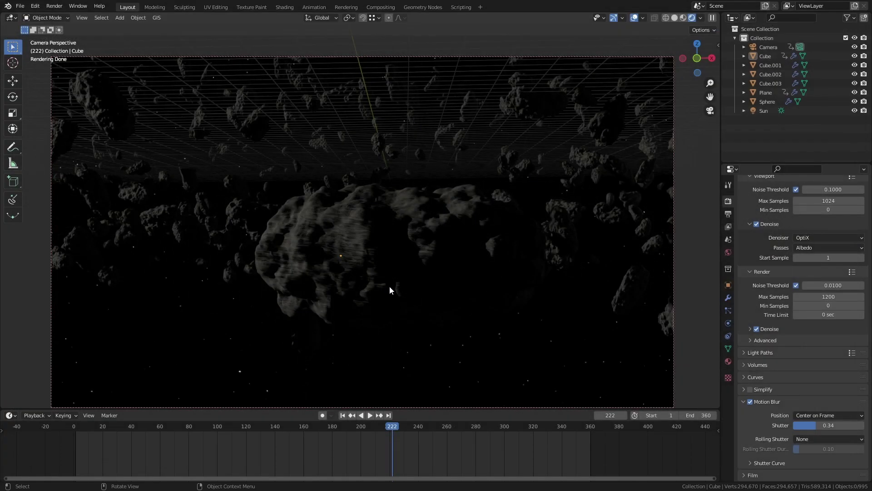
- Return to solid shading and replay the rock's pass from an earlier frame
scroll(402, 301, down, 1)
key(z)
click(463, 283)
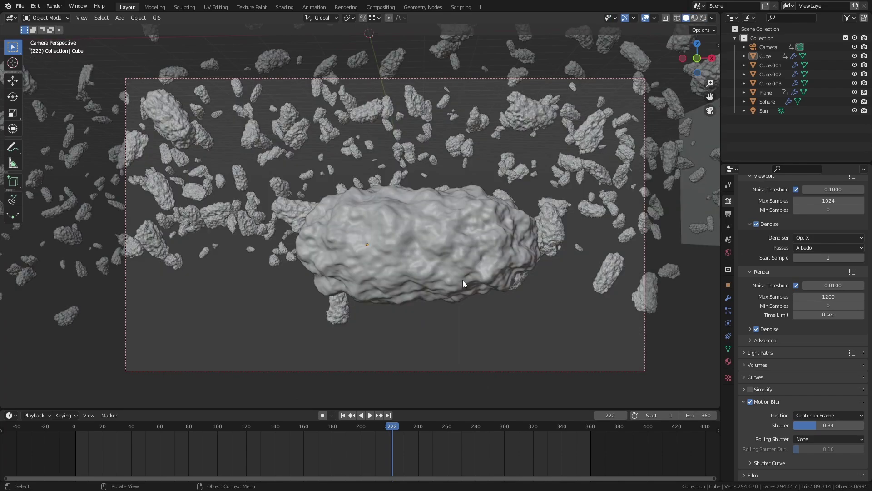
scroll(462, 280, up, 1)
drag(380, 427, 344, 426)
click(368, 416)
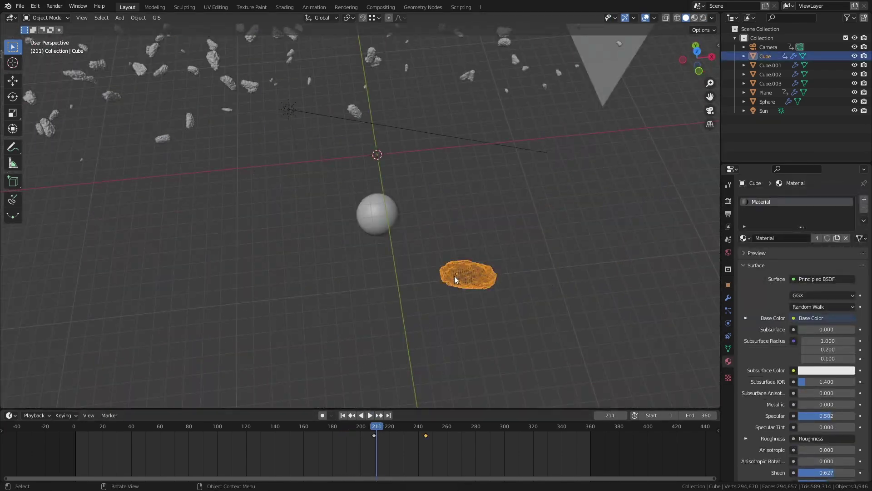
- Apply Quick Smoke to the large animated rock
key(F3)
text(smoke)
key(Return)
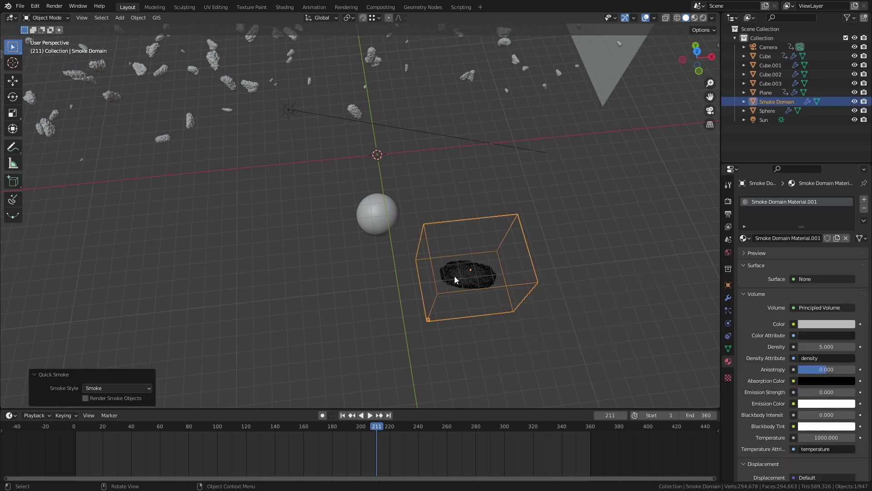
- Scale the smoke domain to 0.91 along the Z axis
key(KP_1)
key(s)
key(z)
click(468, 235)
- Stretch one end of the smoke domain mesh along the rock's path to its far position and rotate that end to match
key(KP_7)
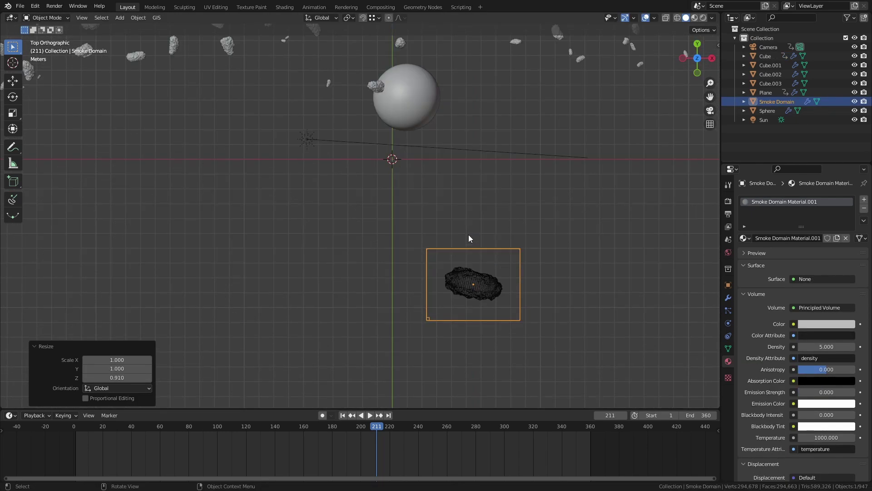
key(Tab)
key(shift+z)
drag(460, 336, 406, 232)
drag(387, 426, 478, 426)
scroll(443, 310, down, 2)
drag(455, 254, 424, 321)
key(g)
click(284, 114)
key(r)
click(402, 148)
key(g)
click(399, 152)
- Rotate and move the opposite end of the smoke domain mesh to align it with the rock's path
drag(472, 340, 523, 235)
key(r)
click(540, 277)
key(g)
click(561, 294)
key(Tab)
- Scrub the animation from above and through the camera to check that the domain encloses the rock's path
drag(409, 432, 360, 432)
key(Tab)
key(g)
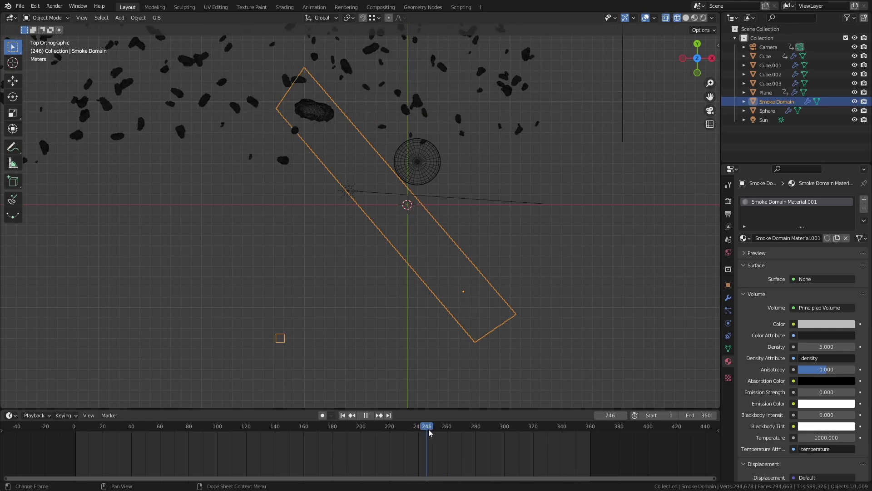
key(KP_0)
click(293, 429)
drag(293, 429, 398, 441)
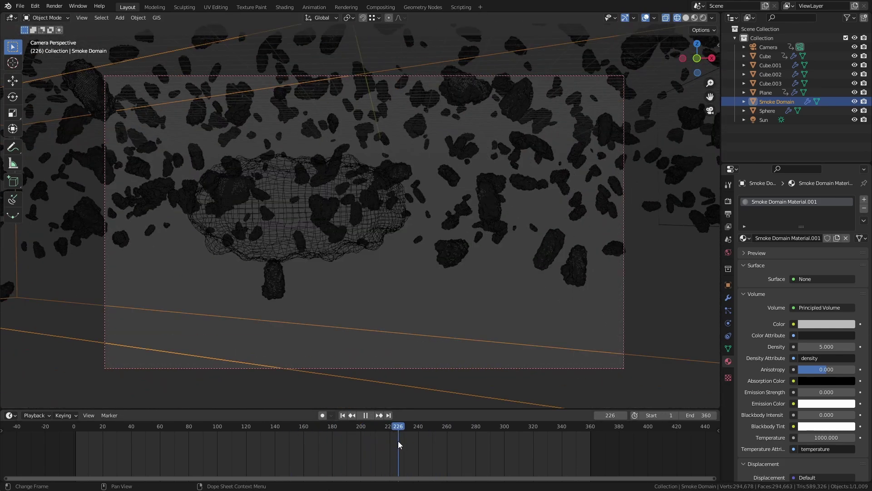
- Configure the smoke domain with Dissolve time 20, Noise enabled, and a resumable cache of type All starting at frame 200
middle_drag(590, 291, 616, 313)
scroll(616, 313, down, 4)
click(728, 323)
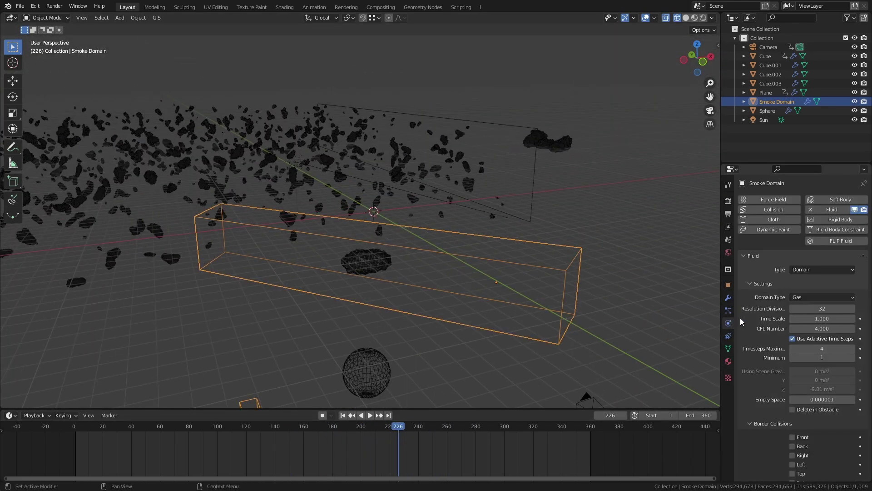
key(Return)
scroll(769, 302, down, 12)
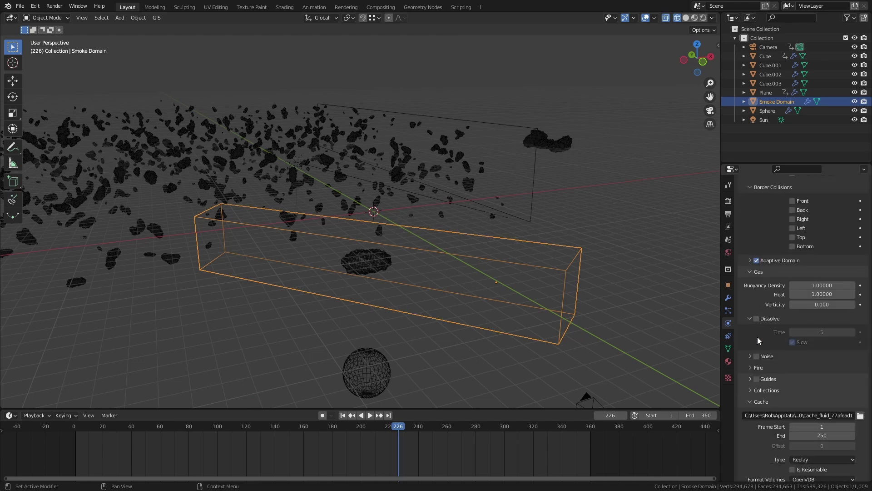
click(761, 359)
scroll(751, 380, down, 3)
click(800, 437)
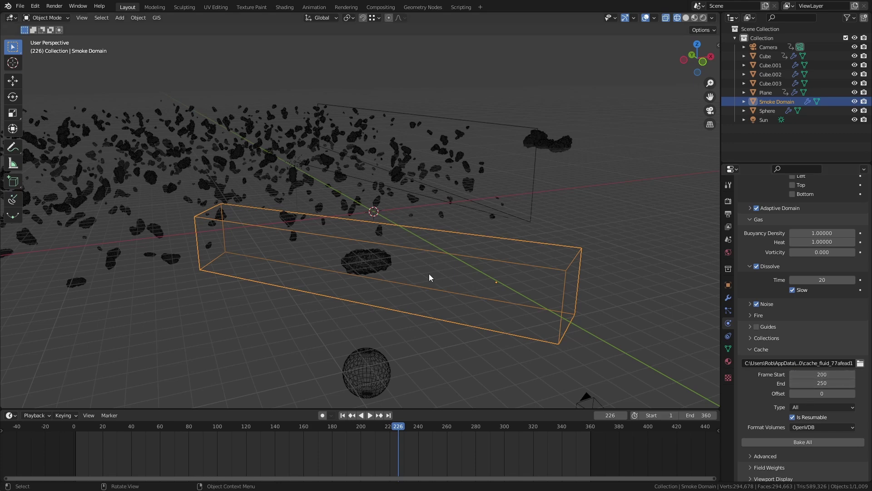
- Scrub the rock's pass through the camera to determine the frame range needed for the smoke cache
key(KP_0)
drag(393, 429, 458, 438)
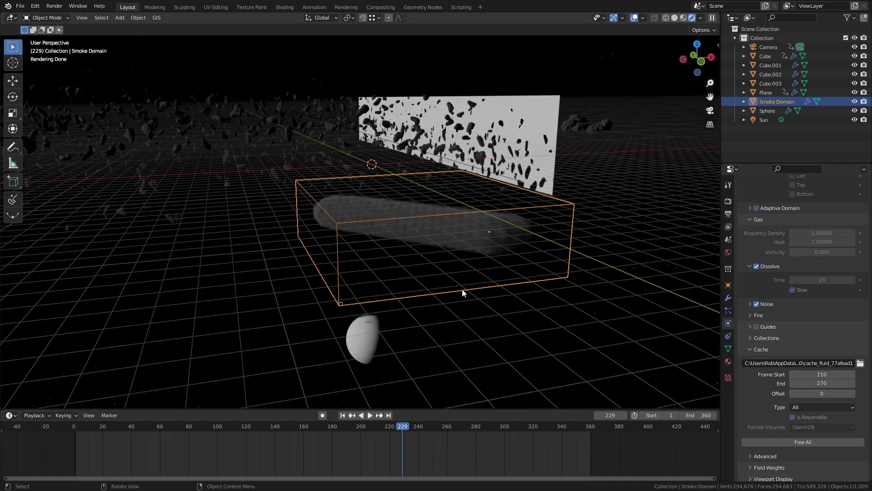
- Tint the smoke domain material's volume colour a warm light grey and set its density to 0.1
scroll(463, 292, up, 5)
click(728, 361)
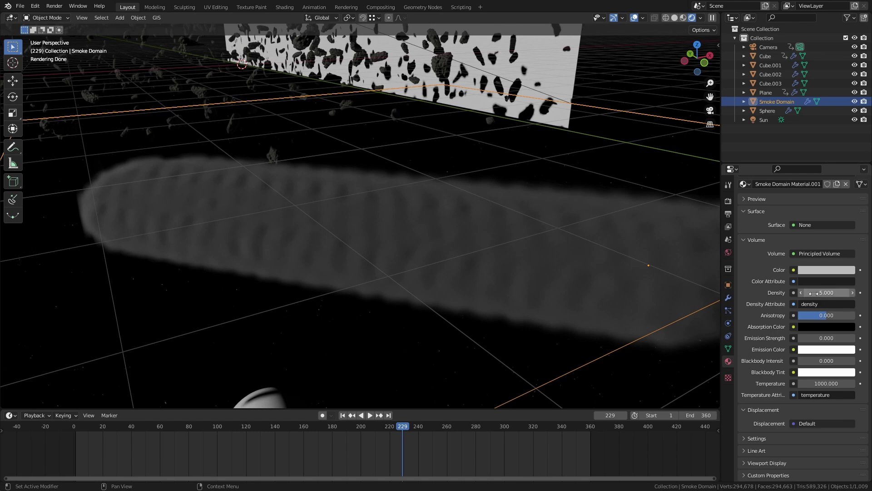
click(815, 269)
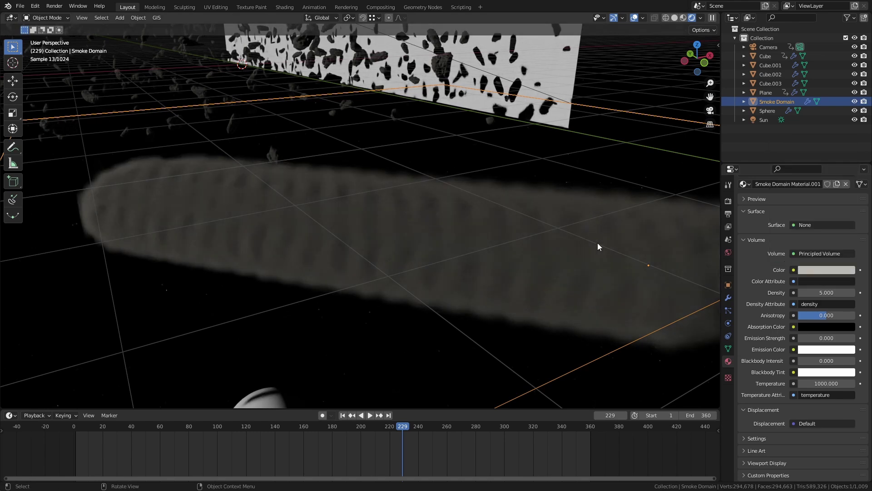
text(1)
key(Return)
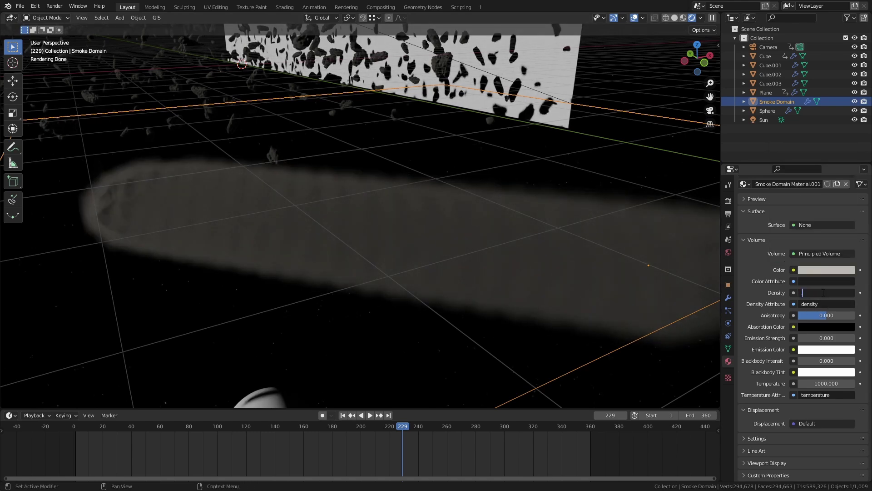
key(Return)
key(KP_0)
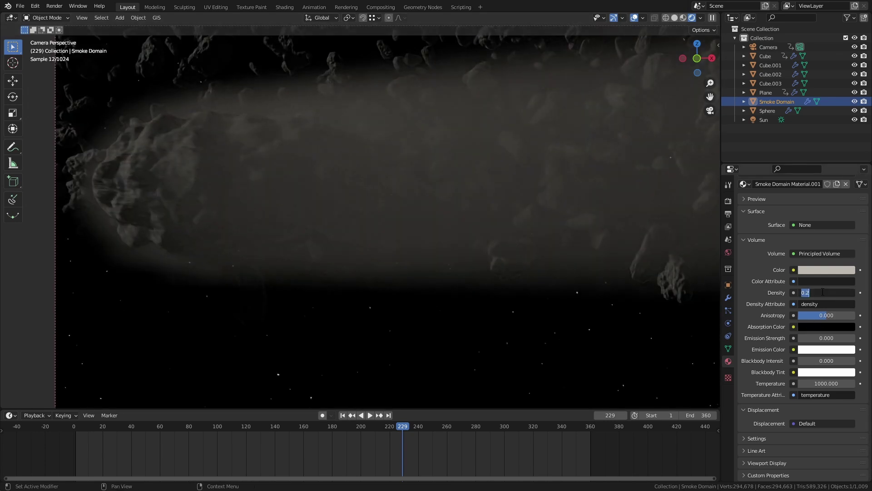
text(0.1)
key(Return)
- Darken the smoke volume's colour to a deeper warm grey
click(824, 269)
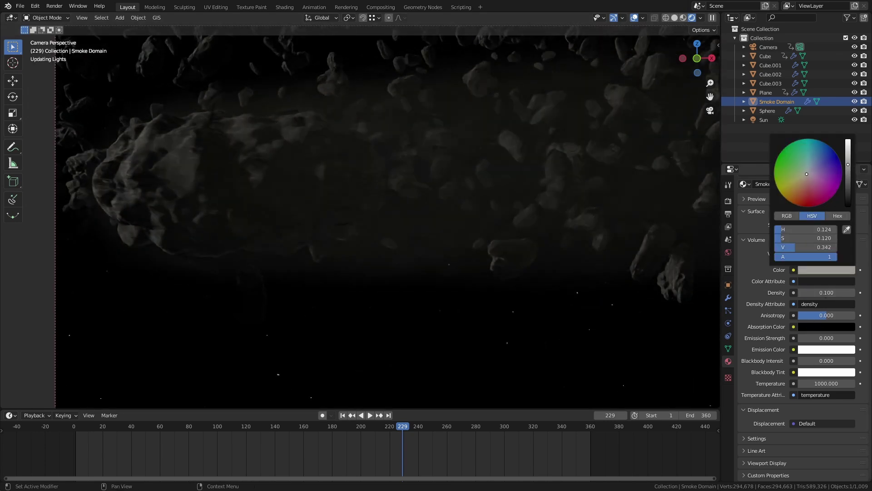
scroll(516, 174, down, 2)
click(830, 269)
mouse_move(848, 165)
mouse_down()
mouse_move(847, 185)
mouse_move(847, 175)
mouse_up()
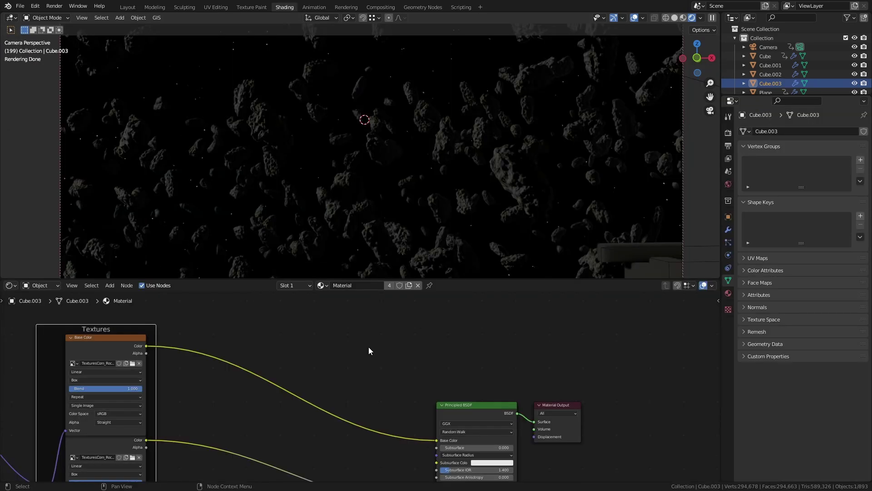
- Insert a MixRGB node between the rock's base colour texture and the Principled BSDF
key(shift+a)
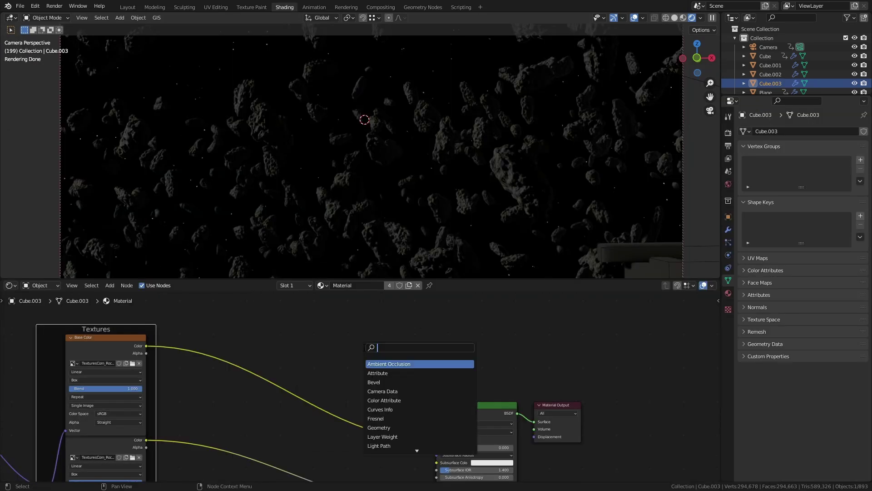
key(Return)
click(355, 384)
middle_drag(285, 313, 315, 322)
- Add a ColorRamp node above the Mix node in the asteroid material
key(shift+a)
text(s)
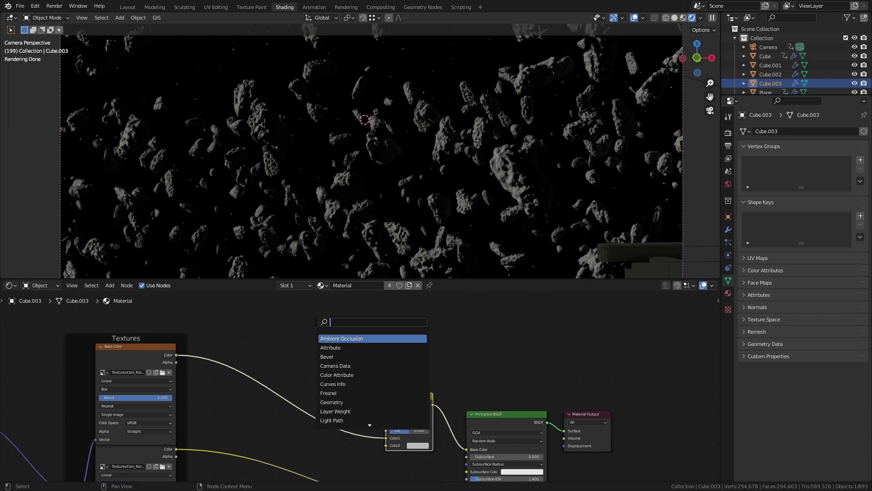
text(ramp)
key(Return)
click(308, 306)
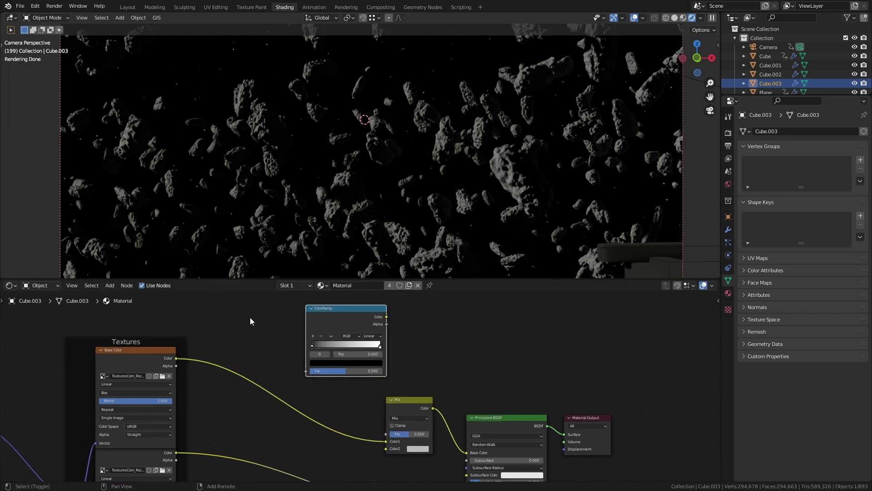
- Add a Particle Info node and connect its Random output to the ColorRamp's Fac
key(shift+a)
text(part)
key(Return)
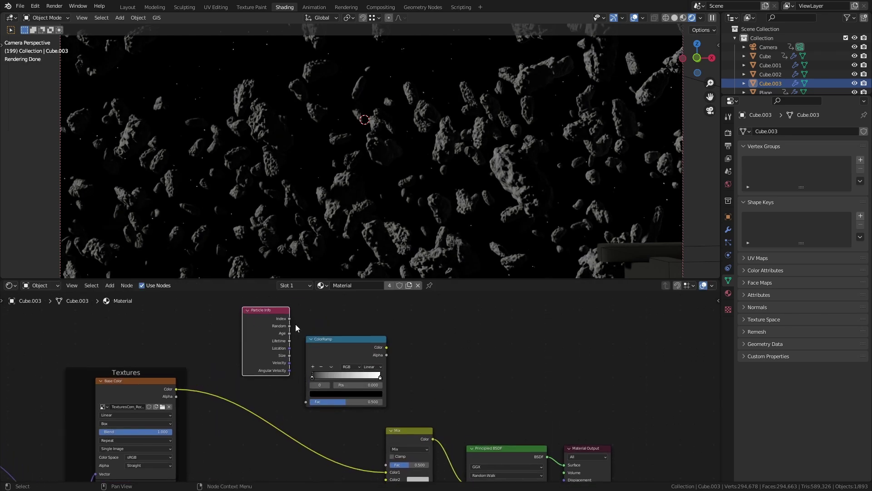
scroll(294, 350, up, 1)
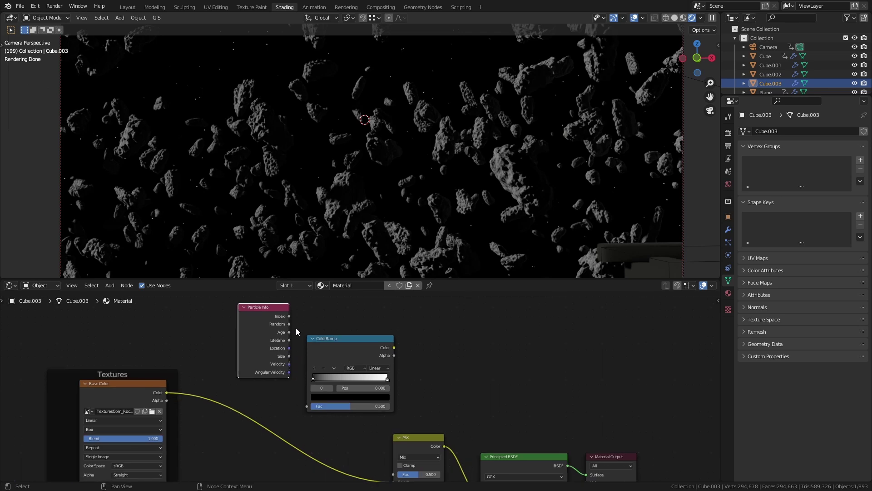
drag(305, 402, 306, 404)
- Preview the ramp on the asteroids and move both stops inward, with the black stop at 0.123
ctrl+shift+click(353, 349)
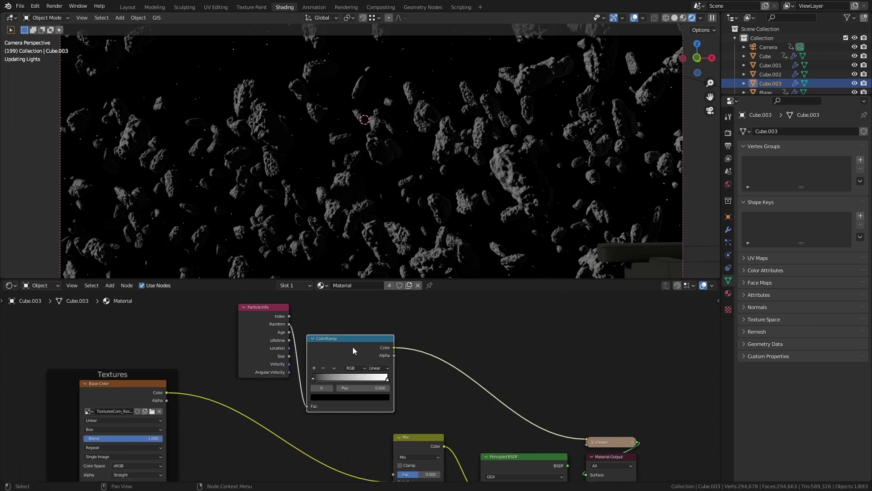
scroll(384, 378, up, 1)
drag(387, 380, 367, 380)
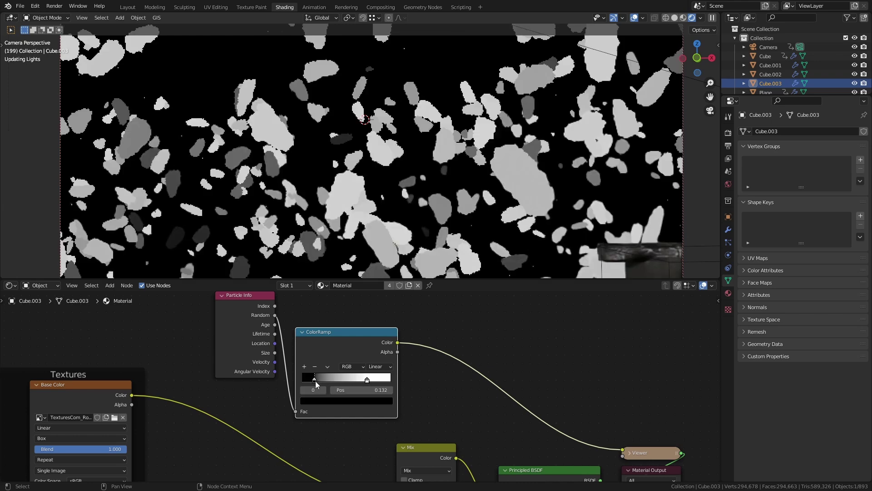
- Connect the ColorRamp's colour to the Mix node's Color2 and preview the mixed result
middle_drag(415, 366, 399, 338)
scroll(400, 338, down, 2)
drag(383, 319, 383, 460)
ctrl+shift+click(410, 412)
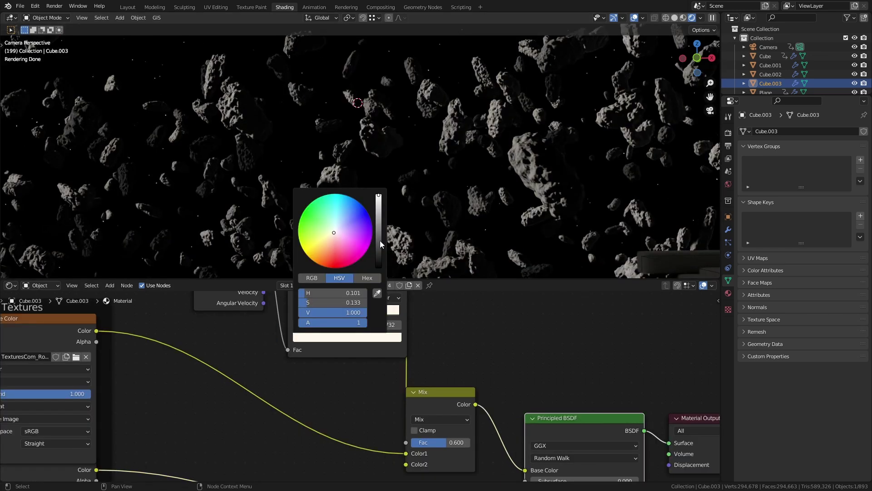
- Darken the ramp's light stop to a warm grey and adjust the dark stop to a muted olive-grey
drag(380, 240, 379, 214)
click(307, 313)
click(325, 337)
drag(380, 253, 379, 240)
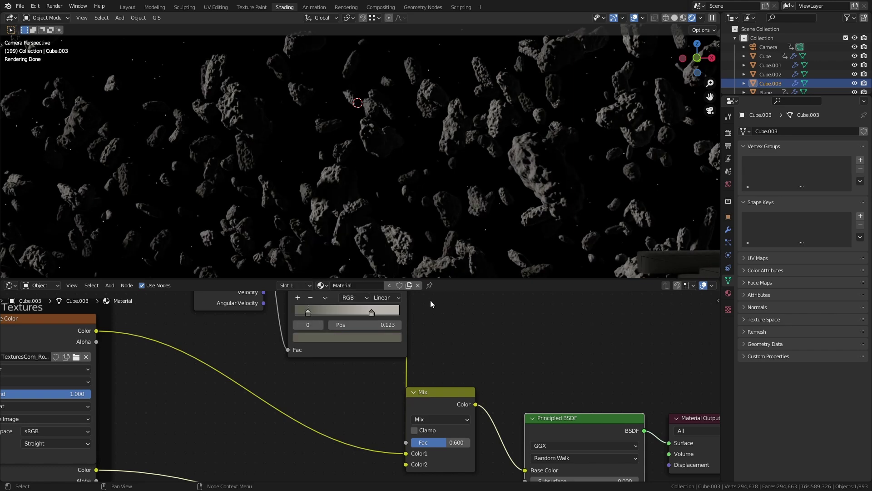
- Set the asteroid Mix factor to 0.275 and check the shaded rocks through the camera while scrubbing the animation
ctrl+shift+click(429, 408)
drag(441, 443, 415, 449)
middle_drag(488, 383, 423, 349)
ctrl+shift+click(489, 396)
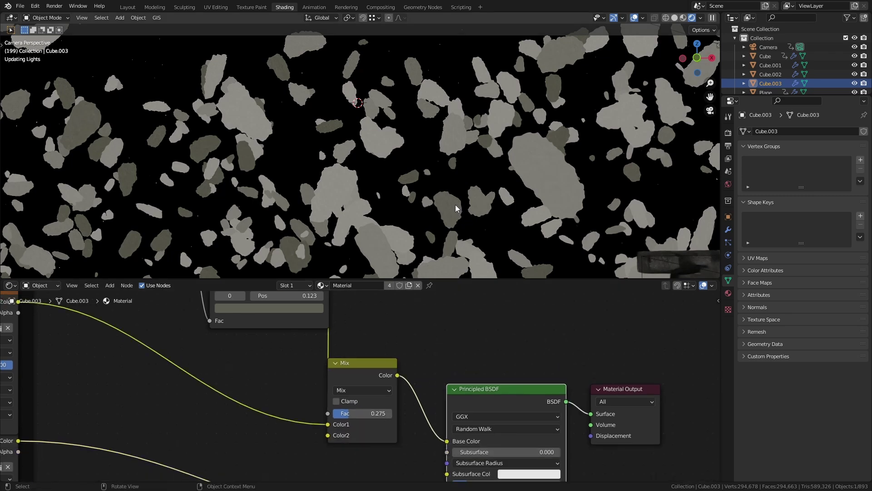
scroll(455, 204, down, 3)
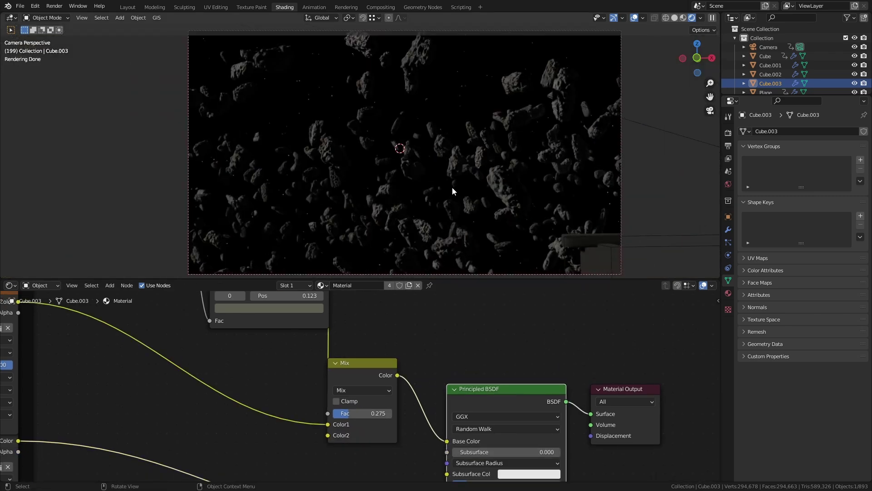
click(127, 8)
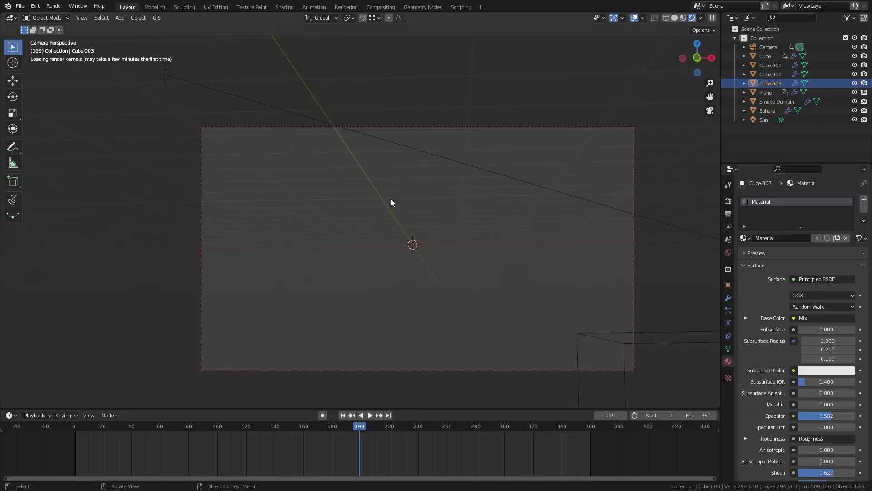
mouse_move(391, 429)
mouse_down()
mouse_move(468, 427)
mouse_move(276, 442)
mouse_move(390, 454)
mouse_up()
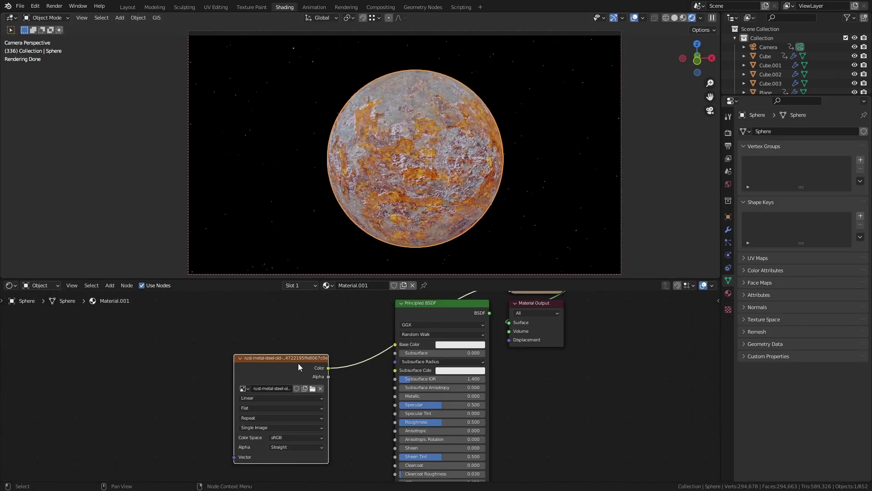
- Connect the rust metal texture to the planet's Base Color, and set Specular to 0.250 and Roughness to 0.782
scroll(446, 181, up, 2)
drag(267, 364, 190, 353)
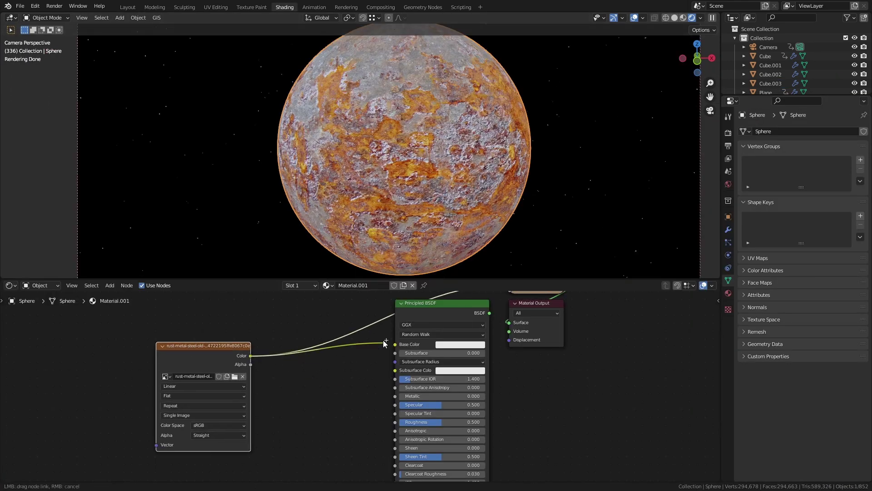
drag(383, 340, 394, 344)
ctrl+shift+click(430, 317)
middle_drag(331, 378, 274, 347)
drag(368, 390, 408, 391)
- Add a Bump node driven in Height by the rust texture and feed it into the planet shader's Normal
scroll(320, 360, down, 5)
middle_drag(321, 360, 379, 318)
drag(279, 351, 164, 416)
key(shift+a)
click(280, 373)
text(bu)
key(Return)
click(359, 386)
scroll(359, 386, up, 2)
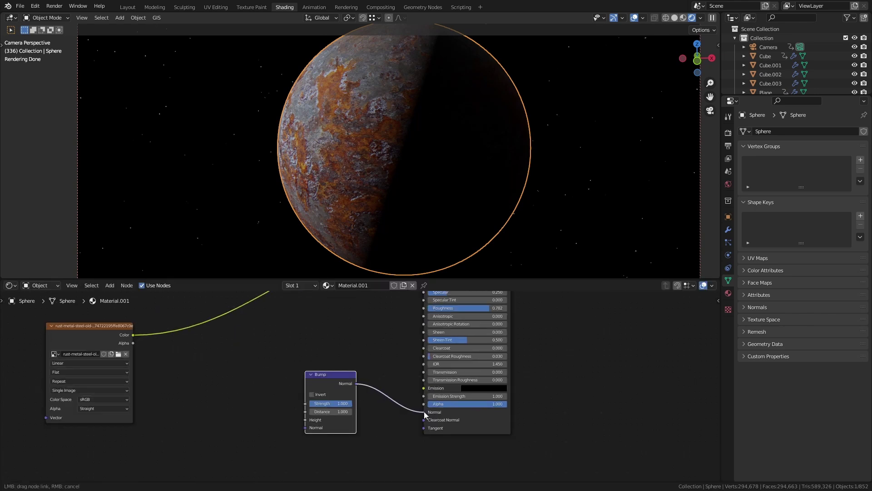
drag(425, 414, 424, 412)
drag(133, 335, 185, 385)
drag(307, 421, 305, 419)
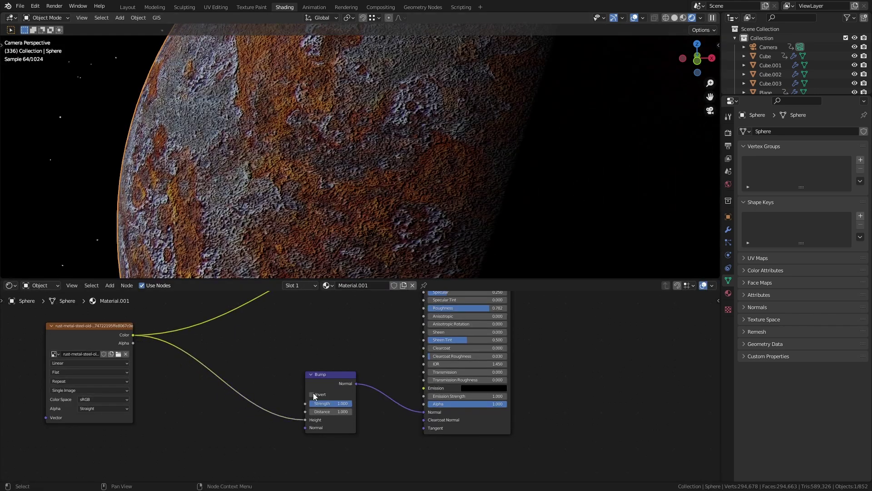
- Set the planet's Bump distance to 0.1 and strength to 0.150
scroll(335, 411, up, 3)
click(335, 411)
text(.1)
key(Return)
drag(362, 388, 293, 388)
scroll(251, 165, down, 4)
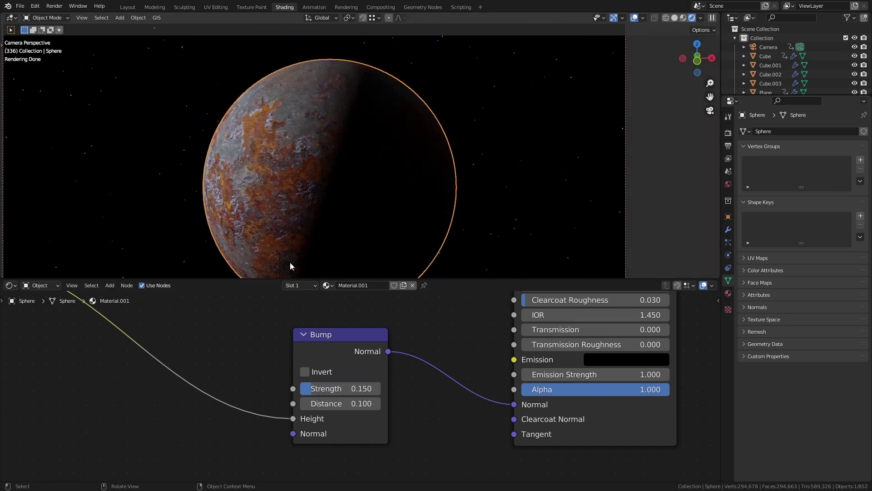
- Insert a MixRGB node between the rust texture and the planet's Base Color
scroll(386, 377, down, 3)
scroll(318, 355, down, 1)
key(shift+a)
text(m)
click(272, 341)
click(397, 335)
scroll(409, 378, up, 2)
- Switch the planet's Mix node to Multiply with a reddish-tan Color2 and a factor of 0.750
click(441, 400)
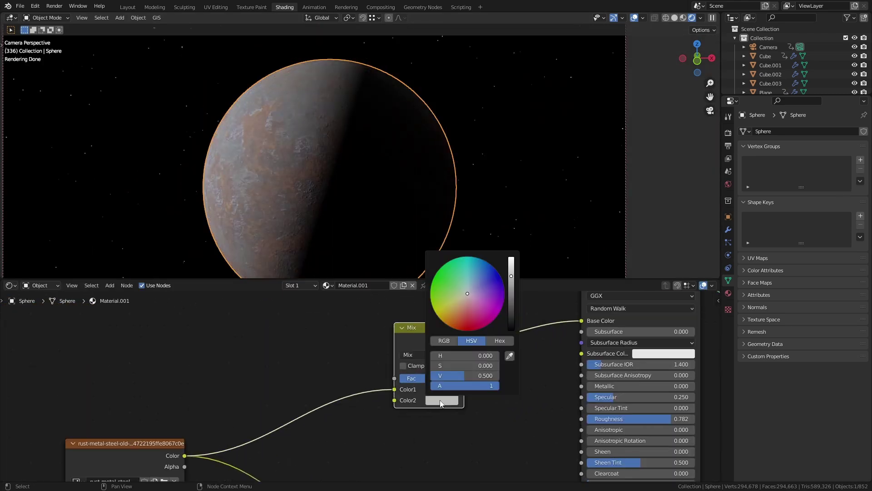
drag(469, 295, 464, 306)
click(427, 355)
click(425, 316)
drag(428, 378, 443, 378)
- Add a Noise Texture and a ColorRamp to the planet material and connect the noise Fac to the ramp
middle_drag(173, 298, 226, 334)
key(shift+a)
text(noi)
key(Return)
click(113, 335)
key(shift+a)
text(ram)
click(297, 358)
click(268, 355)
drag(200, 346, 258, 416)
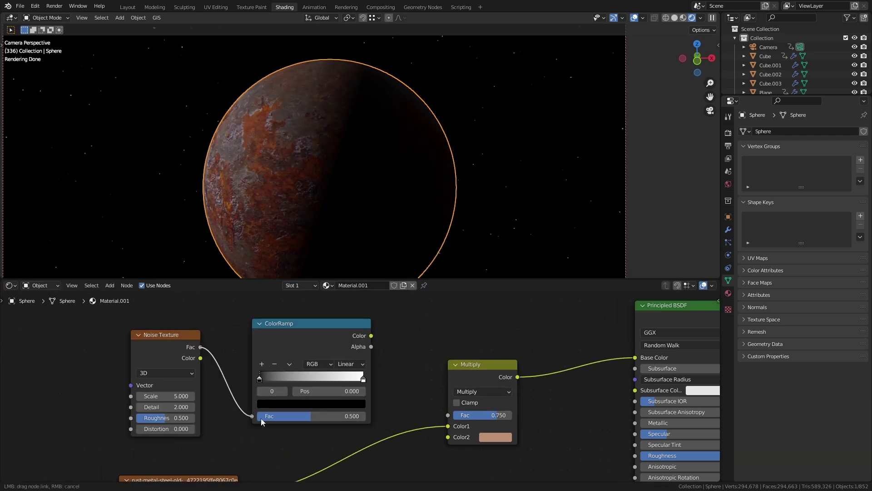
- Preview the ramp with Constant interpolation, moving the white stop to 0.482 and setting noise Scale 3.2, Detail 5.4, Roughness 0.8
ctrl+shift+click(265, 384)
drag(265, 384, 276, 382)
click(362, 364)
click(369, 416)
drag(373, 380, 329, 380)
drag(165, 417, 183, 418)
drag(165, 406, 182, 407)
drag(166, 395, 157, 396)
mouse_move(329, 380)
mouse_down()
mouse_move(306, 380)
mouse_move(320, 379)
mouse_up()
- Duplicate the Multiply node before the Principled BSDF and drive its Fac with the noise ColorRamp
middle_drag(403, 371, 300, 361)
click(353, 356)
key(shift+d)
click(462, 334)
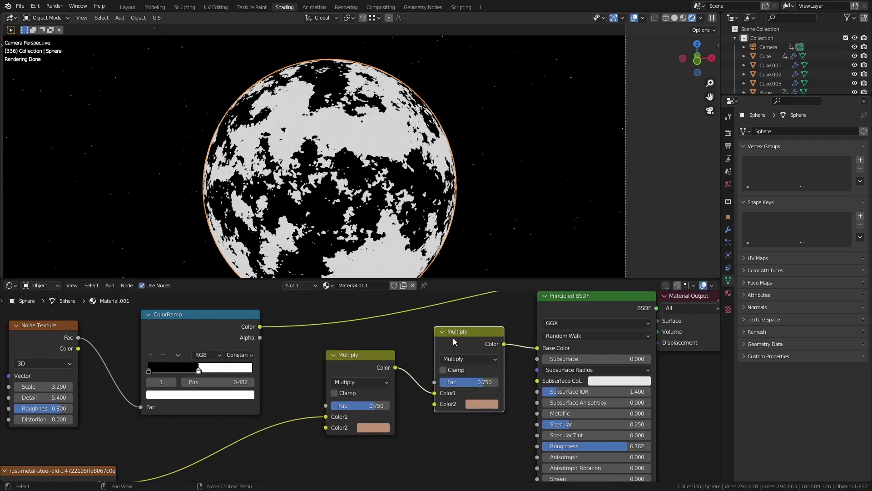
drag(260, 326, 436, 382)
- Preview the second Multiply node on the planet and darken its Color2 to brown
ctrl+shift+click(465, 343)
middle_drag(390, 172, 380, 151)
scroll(479, 369, up, 2)
click(484, 410)
drag(567, 312, 567, 290)
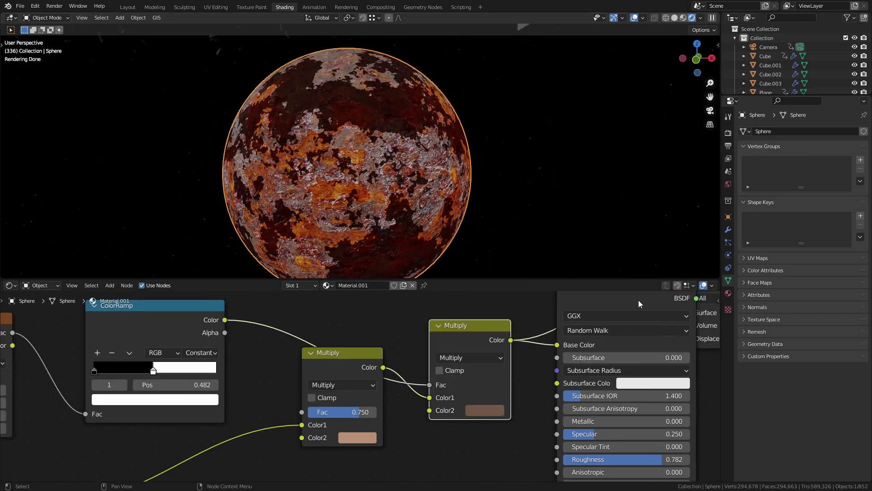
- Restore the planet's full shader preview and fine-tune the second Multiply node's Color2 to a lighter reddish brown
middle_drag(615, 302, 750, 286)
mouse_move(102, 375)
mouse_down()
mouse_move(109, 375)
mouse_move(102, 375)
mouse_up()
middle_drag(718, 303, 501, 328)
ctrl+shift+click(501, 318)
middle_drag(291, 152, 321, 154)
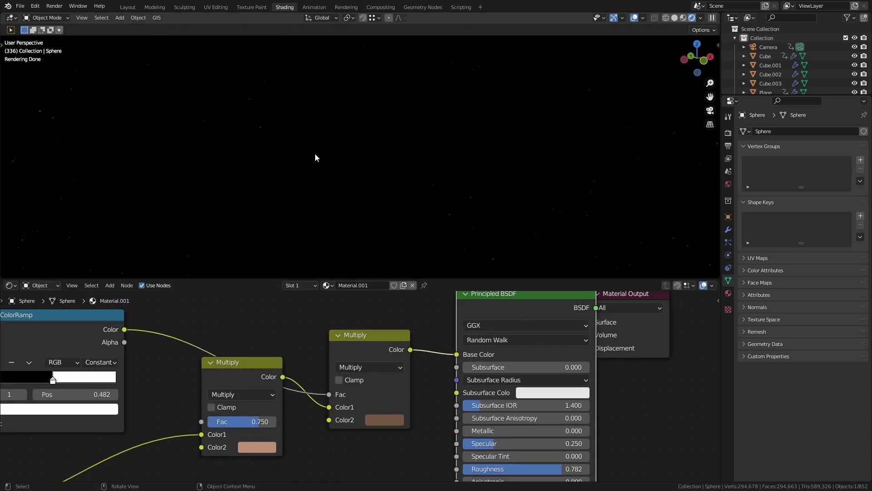
click(384, 419)
drag(465, 299, 466, 286)
click(384, 419)
mouse_move(420, 379)
mouse_down()
mouse_move(385, 379)
mouse_move(408, 379)
mouse_up()
- Refine the noise mask to Scale 2.2, Detail 6.1, Roughness 0.917 and stop position 0.450, and switch the first Multiply node to Mix at 0.317
middle_drag(53, 378, 289, 364)
drag(289, 365, 285, 365)
middle_drag(514, 425, 290, 403)
scroll(290, 404, down, 1)
drag(288, 385, 293, 385)
middle_drag(244, 370, 211, 386)
middle_drag(408, 209, 487, 210)
middle_drag(180, 315, 424, 305)
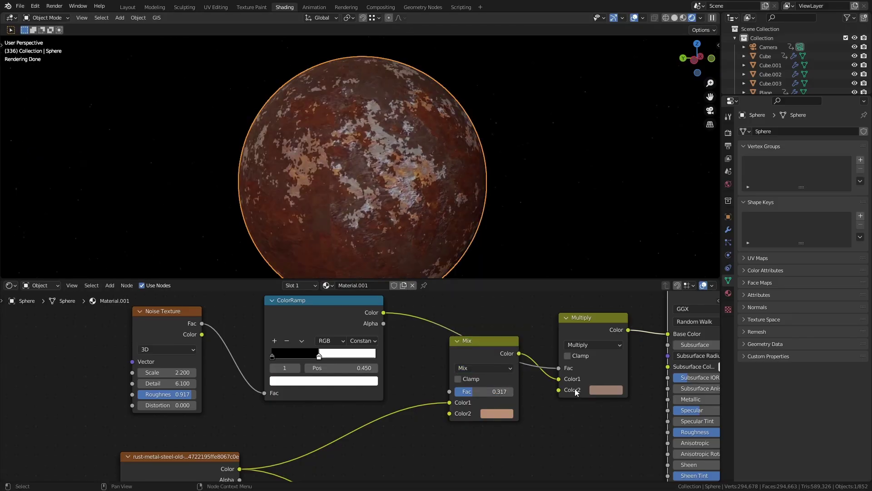
- Shift the second Multiply node's Color2 to a more neutral tan and inspect the planet through the camera
click(606, 390)
drag(632, 294, 629, 291)
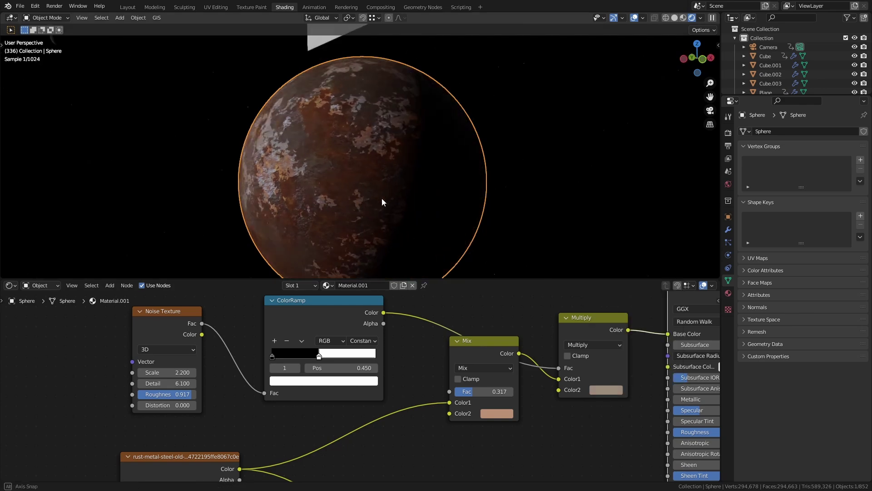
key(KP_0)
scroll(255, 169, up, 7)
scroll(247, 147, down, 1)
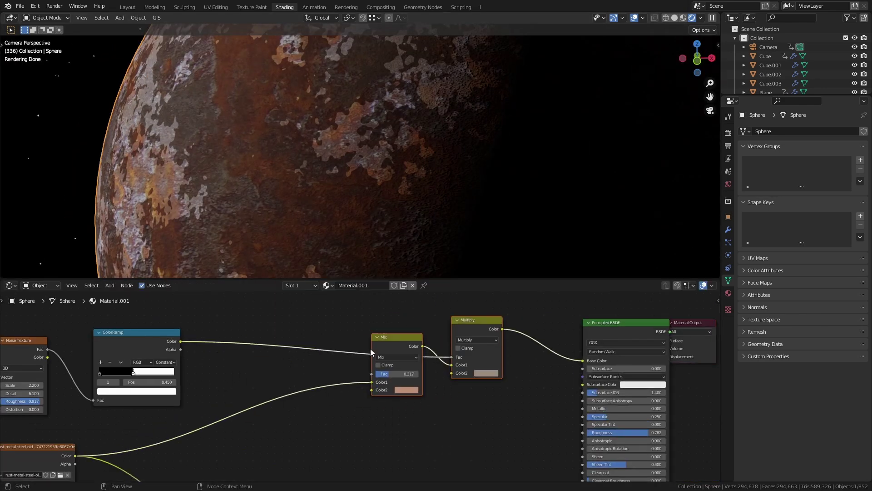
- Add a Hue/Saturation node to the planet's colour chain and adjust the texture's colouring with it
key(shift+a)
click(290, 326)
text(hu)
click(289, 343)
click(243, 384)
scroll(260, 412, up, 1)
drag(268, 406, 333, 405)
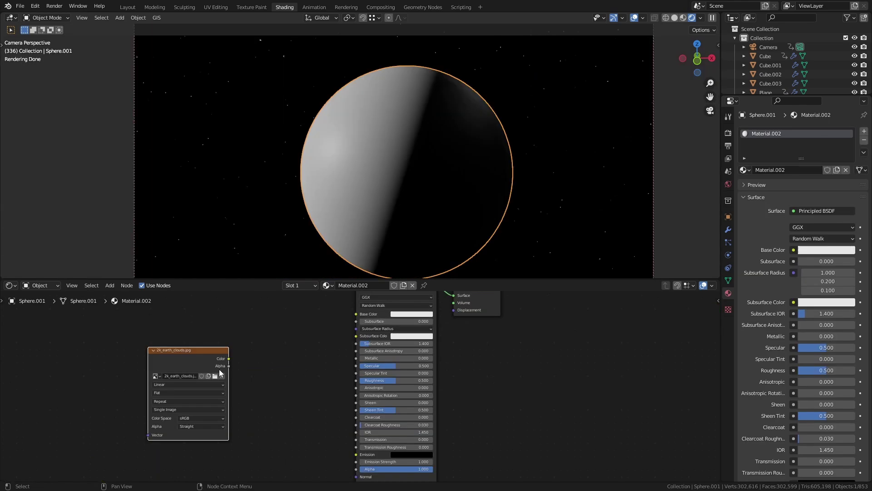
- Preview the earth clouds texture on the outer sphere, connect its colour to Alpha, and restore the Principled BSDF preview
ctrl+shift+click(187, 361)
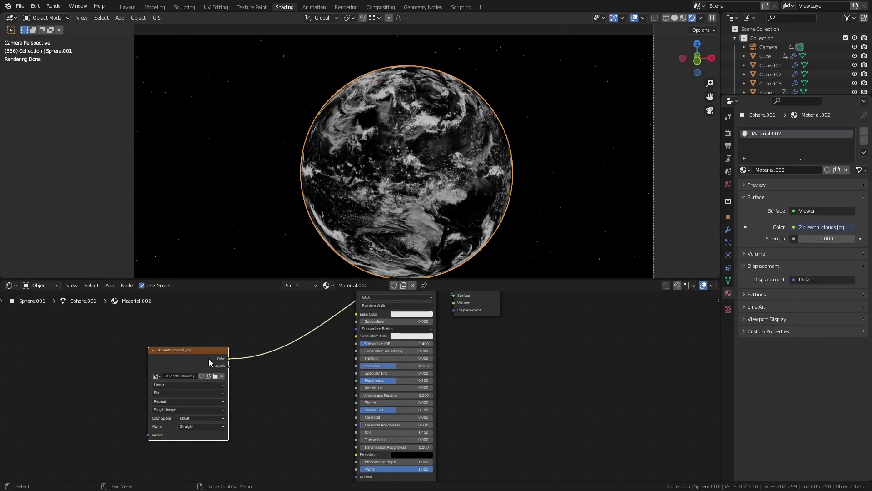
middle_drag(301, 364, 350, 314)
drag(254, 308, 406, 420)
ctrl+shift+click(455, 437)
- Set the cloud material's Roughness to 0.786 and Specular to 0.364
scroll(350, 134, up, 6)
middle_drag(362, 325, 338, 344)
scroll(338, 344, up, 2)
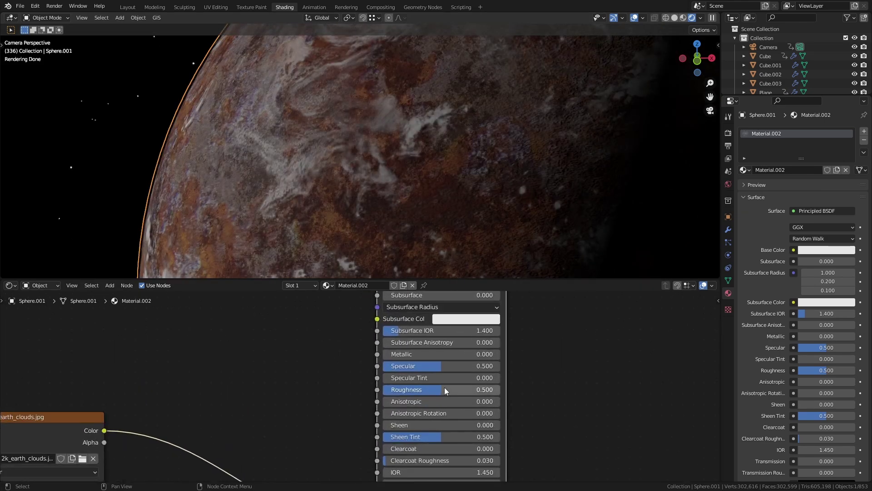
drag(445, 389, 448, 365)
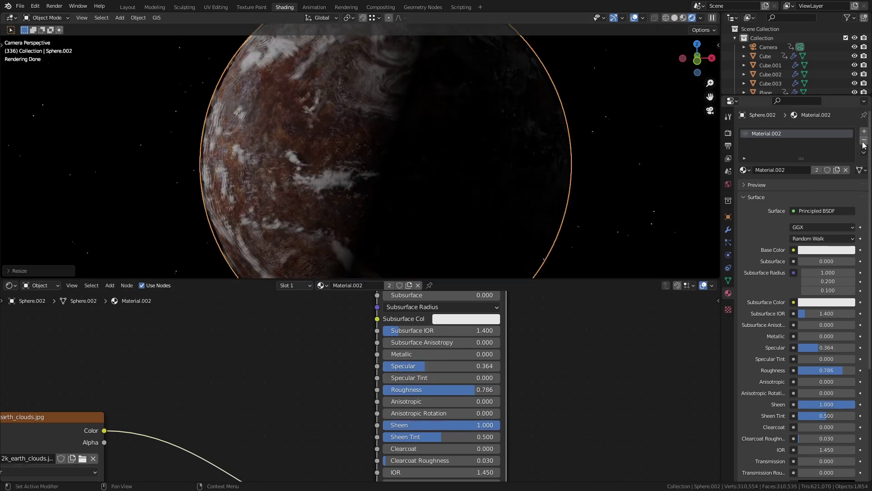
- Replace the outermost sphere's cloud material with a new material and delete its default Principled BSDF node
click(864, 141)
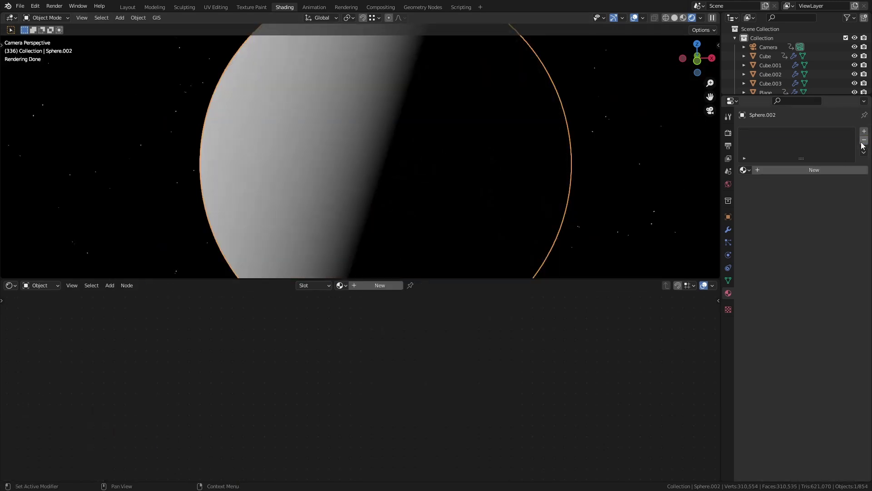
click(801, 167)
scroll(469, 348, down, 4)
middle_drag(468, 347, 438, 388)
click(346, 333)
key(x)
- Add a Principled Volume node and connect it to the Material Output's Volume input
key(shift+a)
click(306, 341)
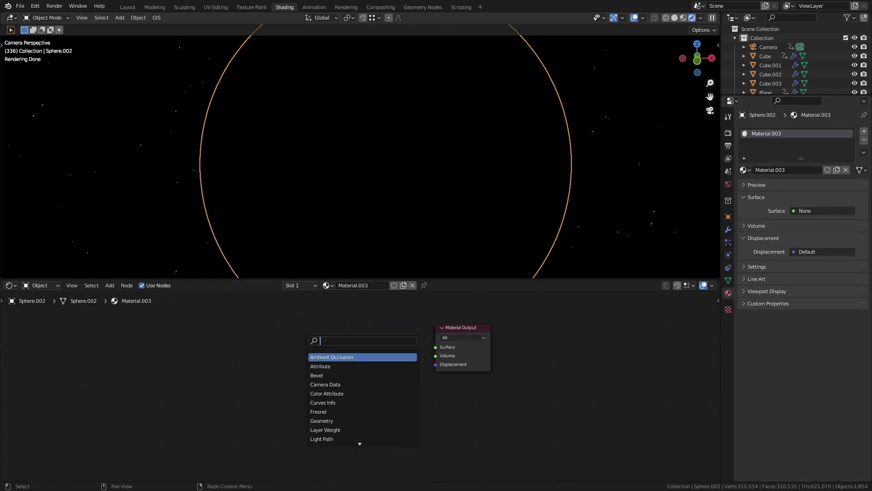
text(princ)
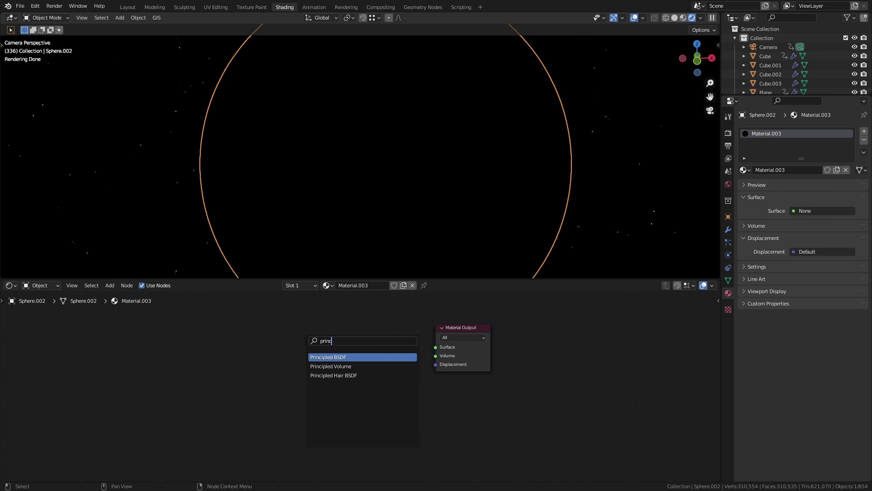
click(336, 366)
click(383, 366)
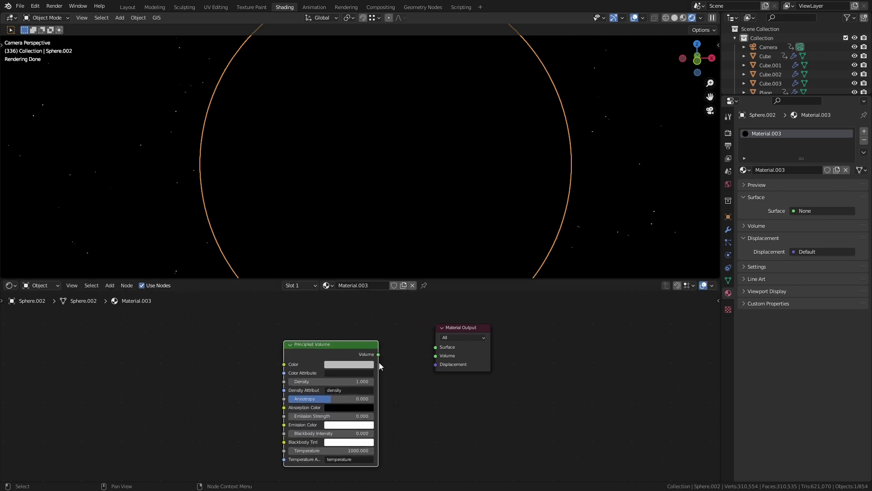
drag(431, 338, 437, 356)
- Tint the Principled Volume's Color light blue and set its Anisotropy to 0.118 for the planet's atmosphere
scroll(196, 113, up, 6)
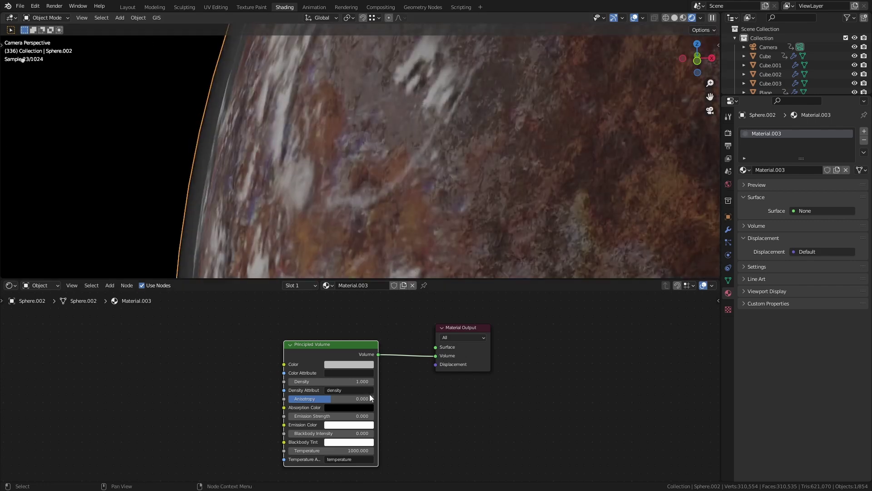
scroll(369, 394, up, 2)
click(341, 353)
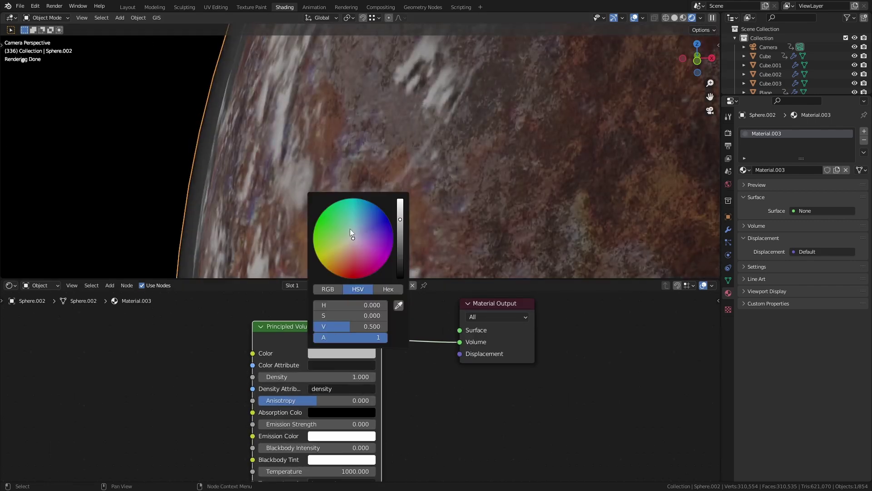
click(355, 236)
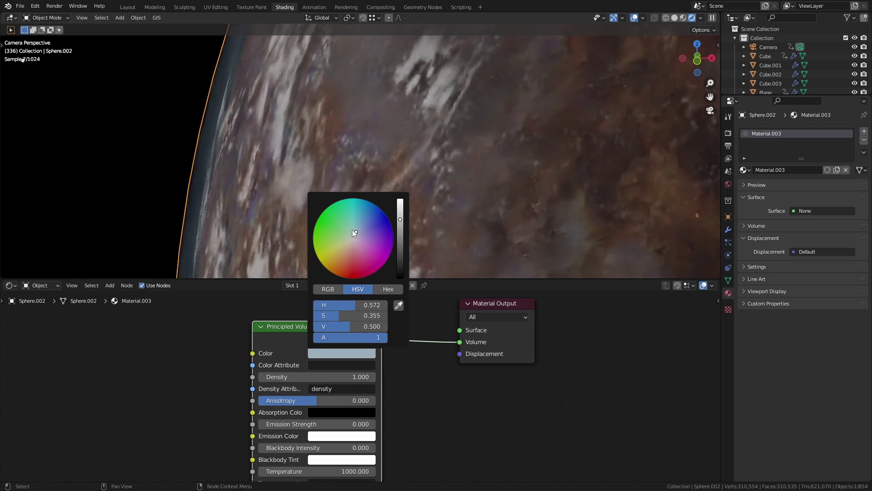
scroll(227, 181, down, 4)
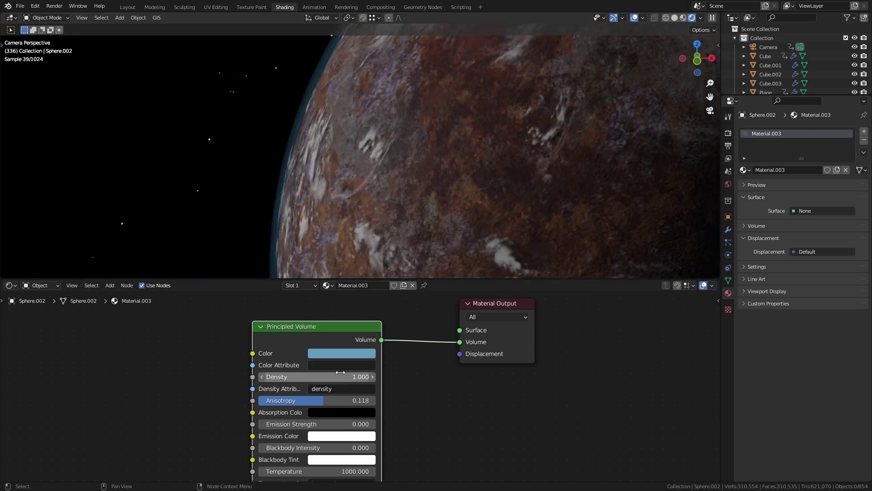
- Set the atmosphere volume's Density to 2.040, judging it through the camera, and open its Color for editing
drag(343, 376, 419, 376)
scroll(342, 236, down, 6)
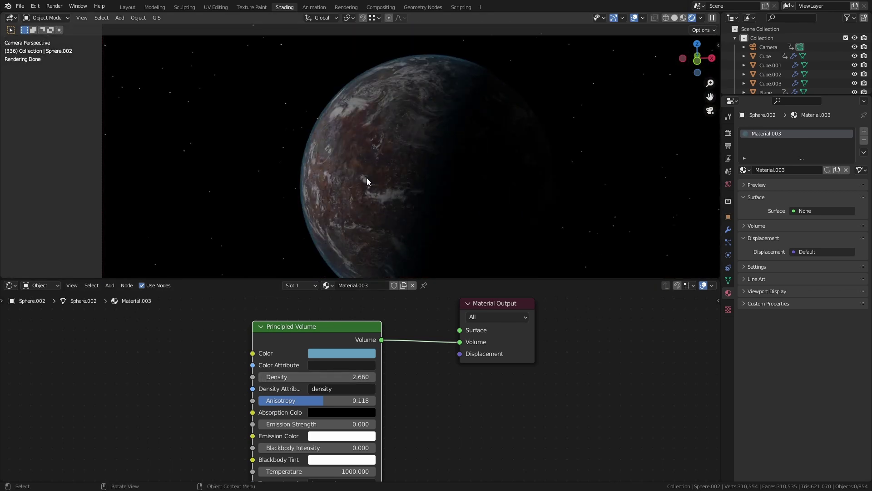
scroll(367, 180, up, 2)
mouse_move(334, 377)
mouse_down()
mouse_move(350, 377)
mouse_move(317, 376)
mouse_up()
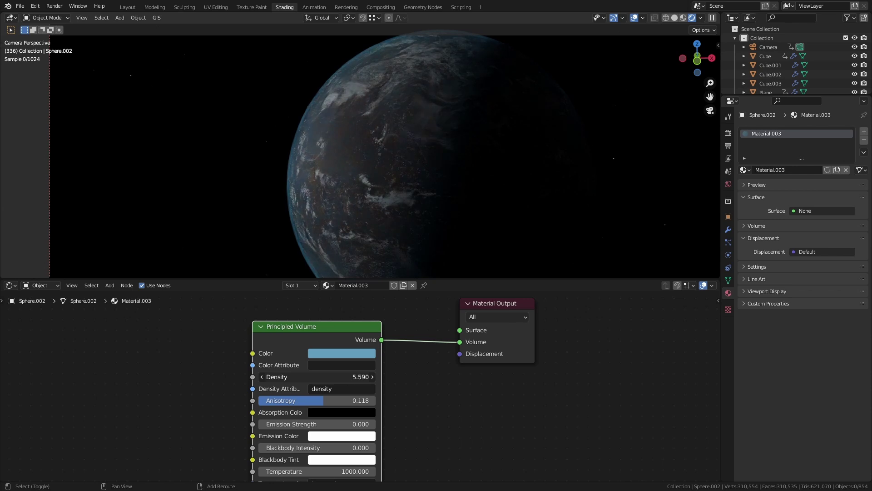
scroll(367, 263, down, 2)
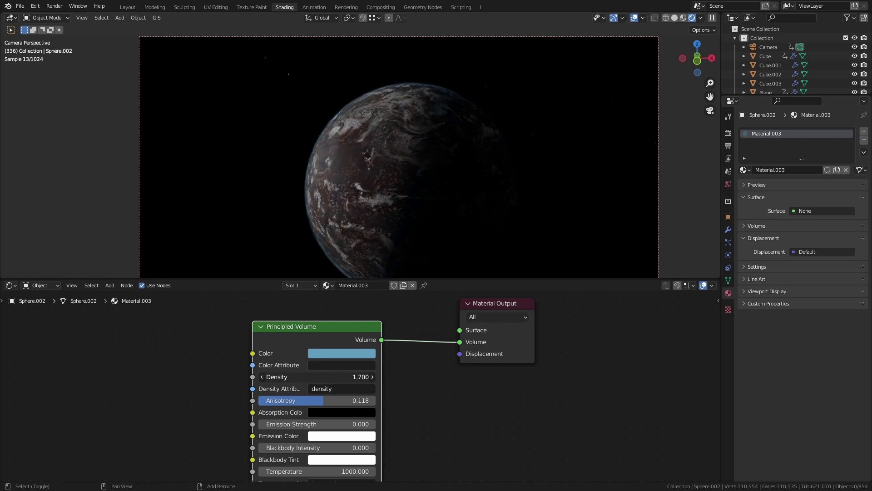
drag(352, 377, 336, 377)
scroll(334, 194, down, 2)
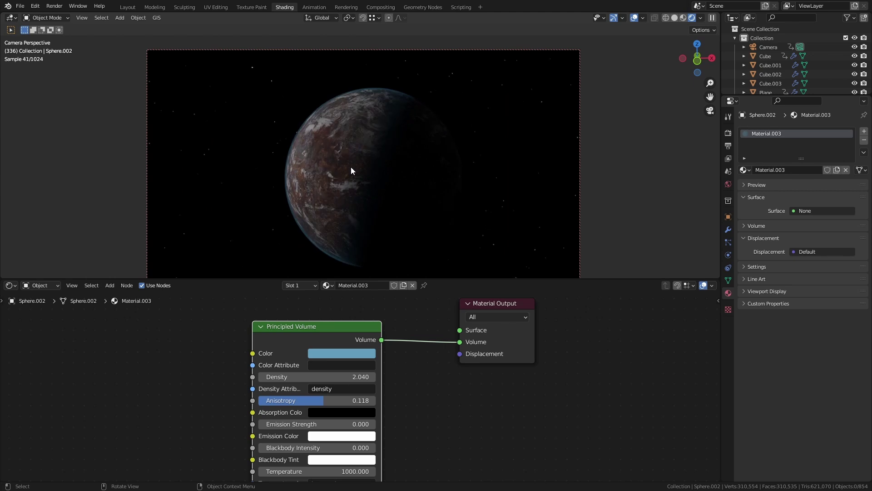
scroll(354, 171, up, 1)
click(343, 353)
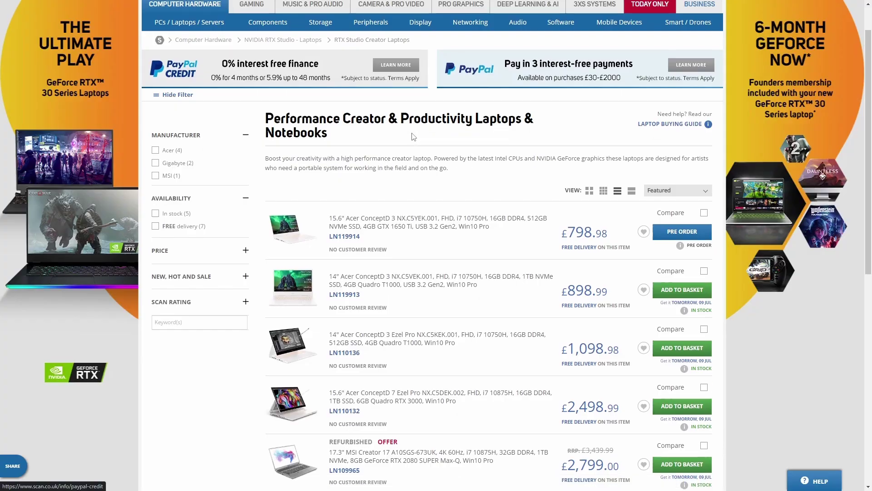
- Switch to the Scan website, browse the RTX Studio creator laptops, view the Acer ConceptD 7 Ezel Pro page and return to the list
scroll(414, 137, down, 3)
scroll(413, 137, down, 3)
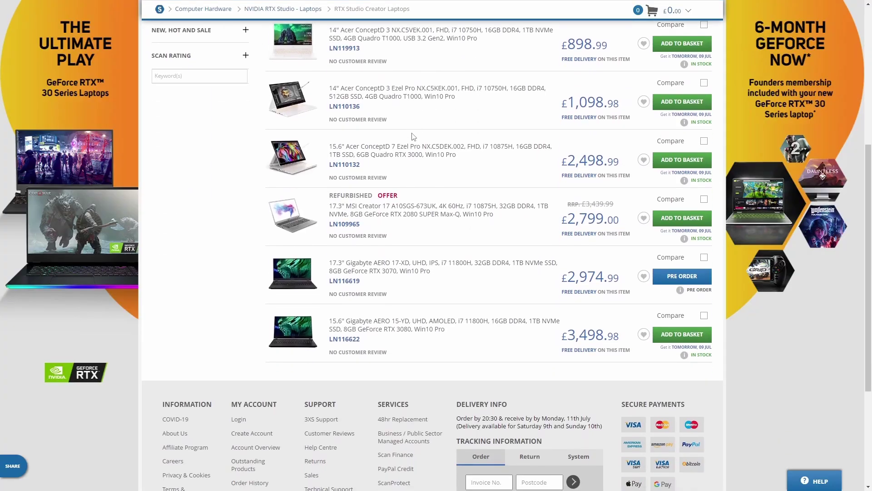
scroll(413, 136, up, 1)
scroll(413, 136, up, 1)
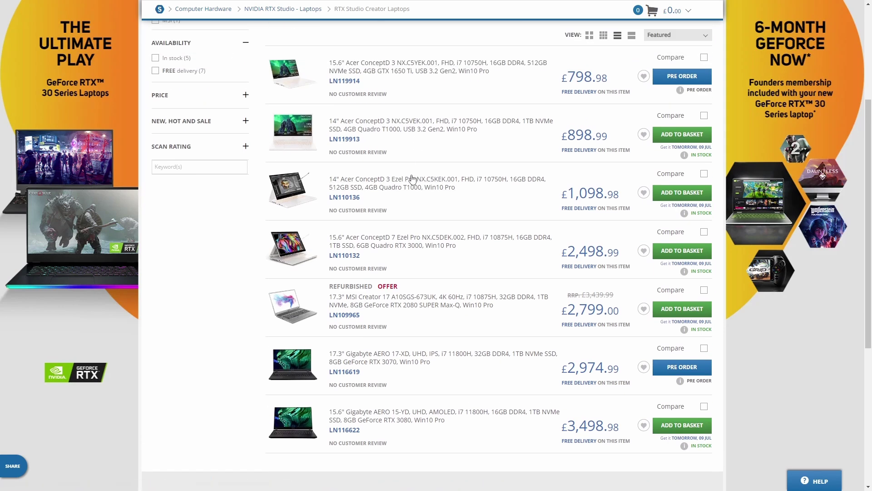
click(423, 239)
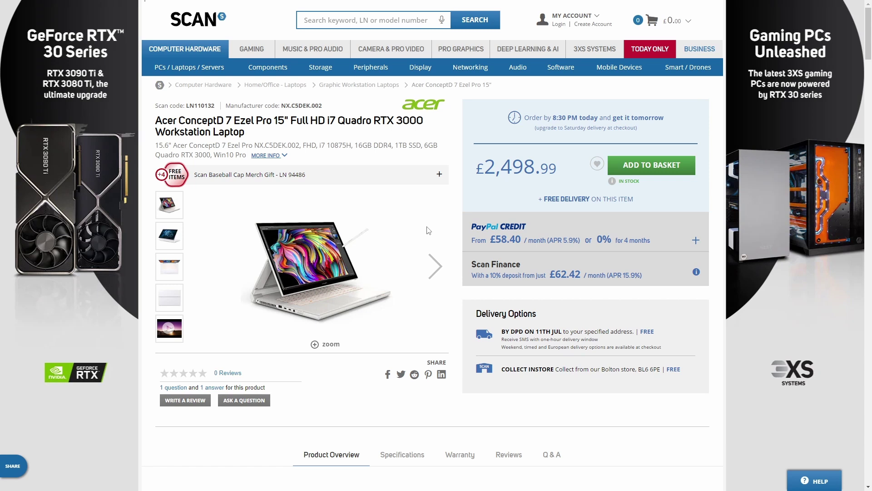
key(alt+Left)
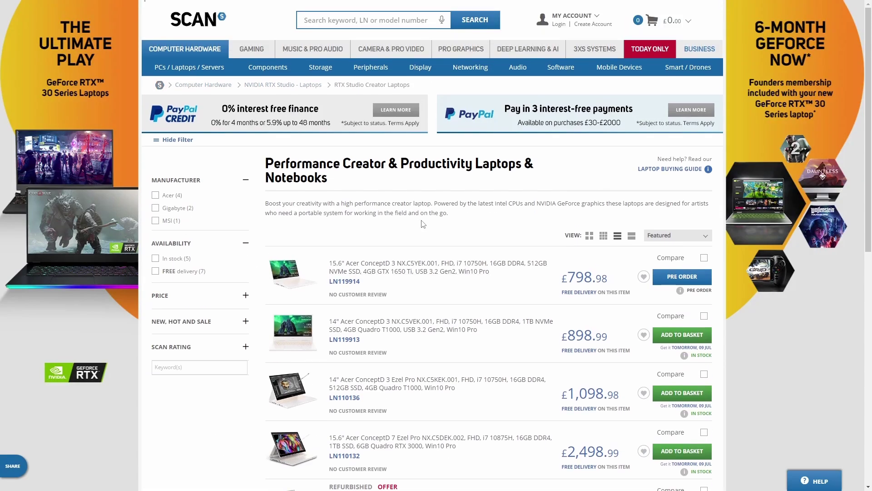